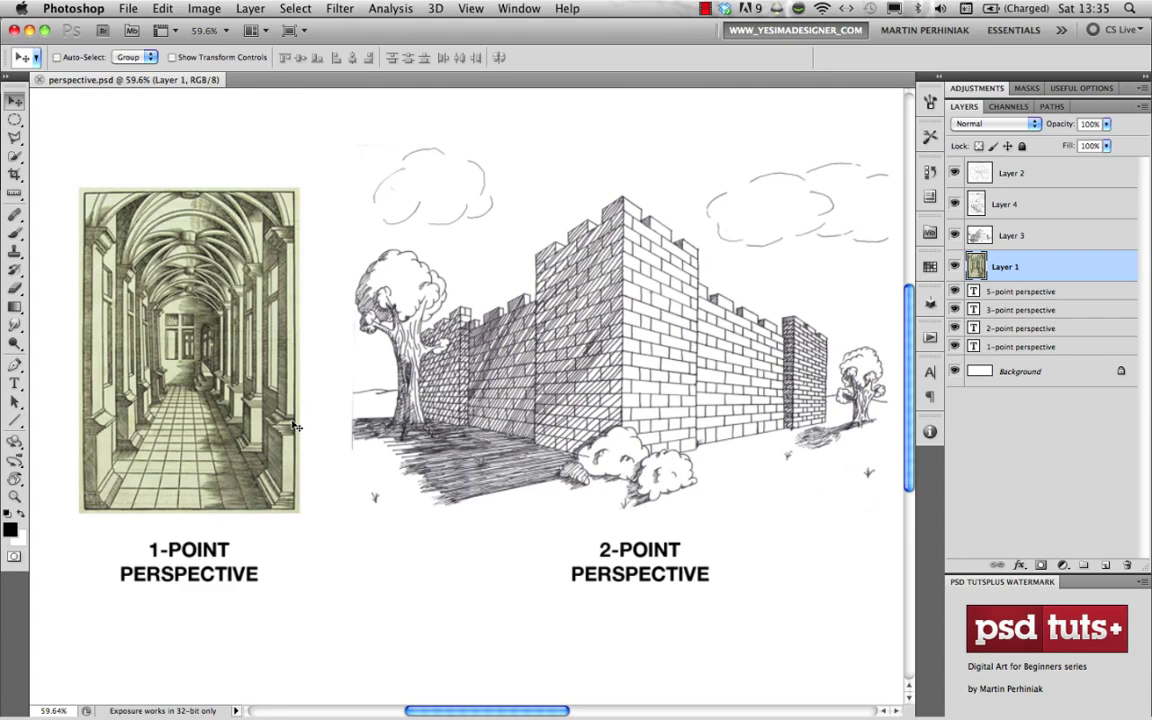
# Check the tutorial in the web browser, then return to Photoshop.
pyautogui.press('super+Tab')
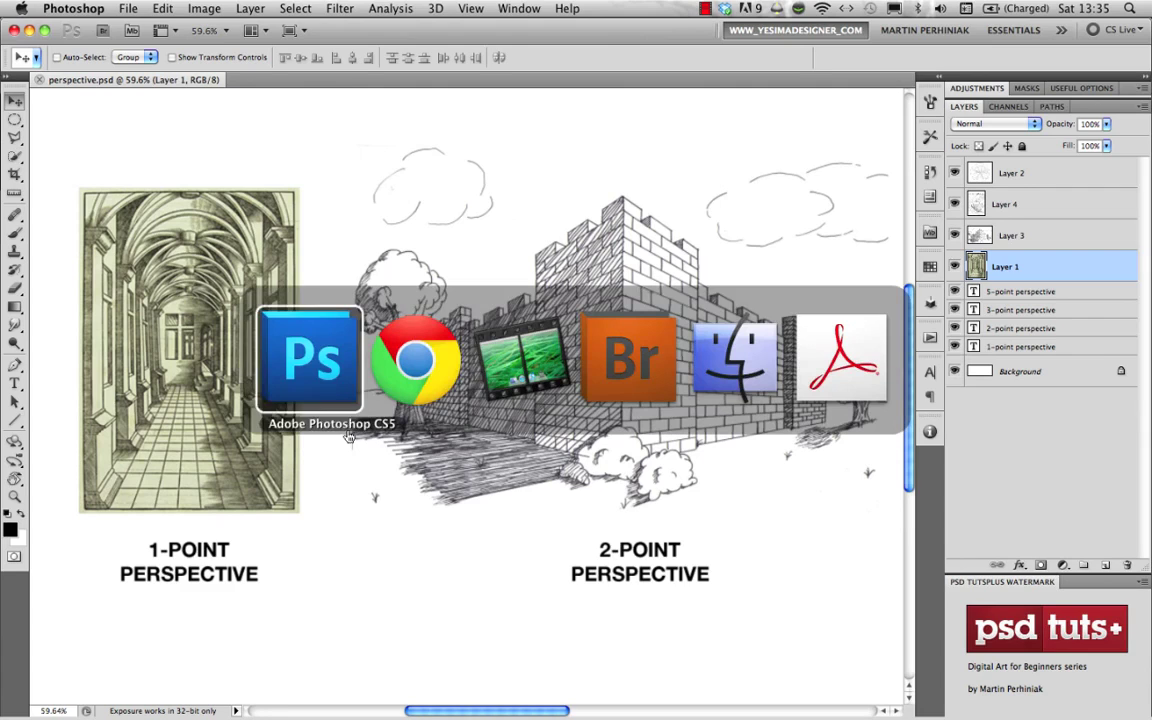
pyautogui.click(407, 371)
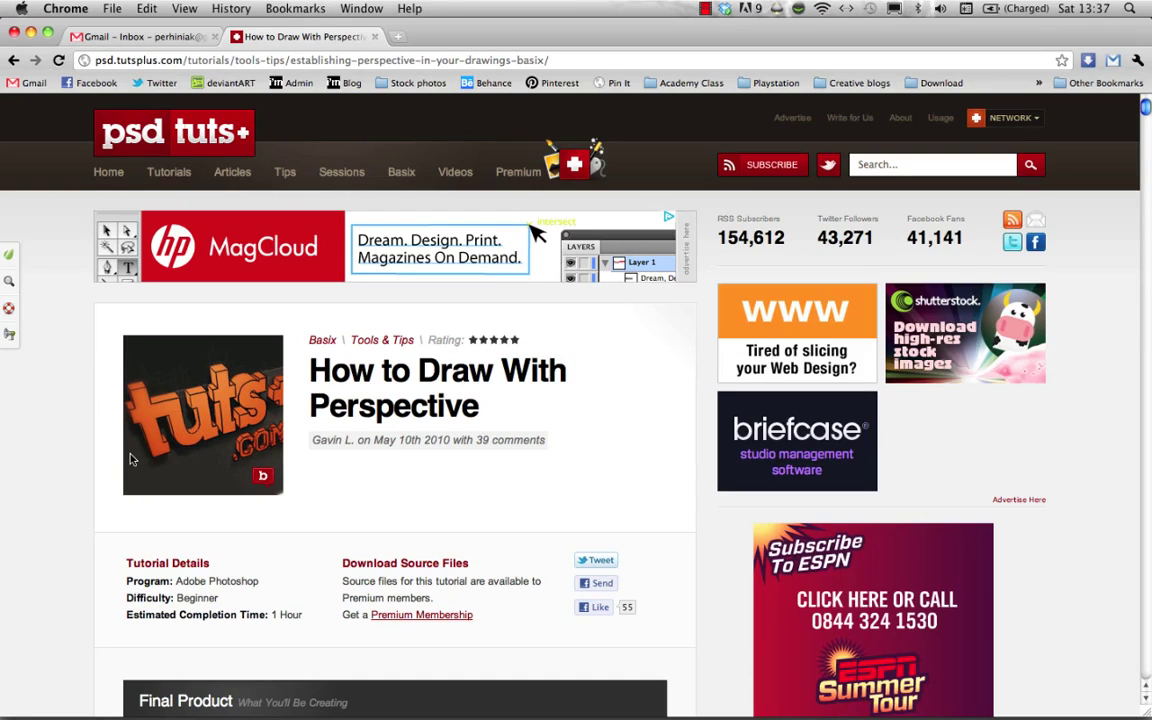
pyautogui.press('super+Tab')
pyautogui.press('super+Tab')
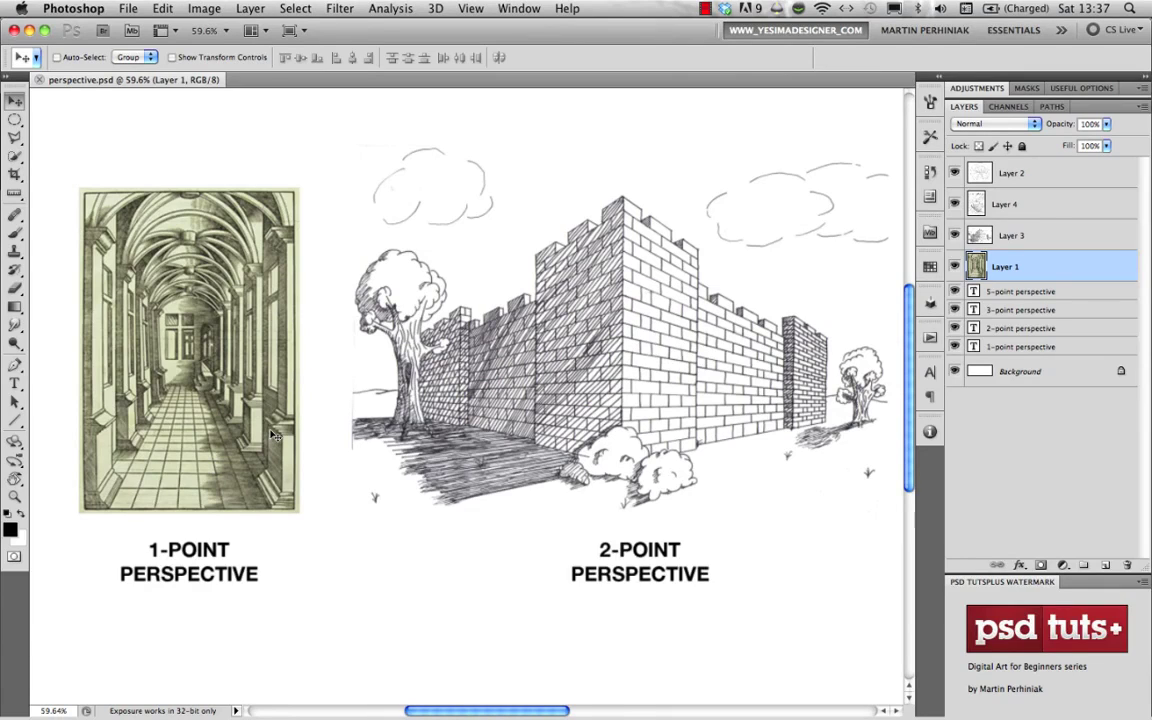
# Create a new 1000 × 1000 px white document and zoom in on the canvas.
pyautogui.press('super+n')
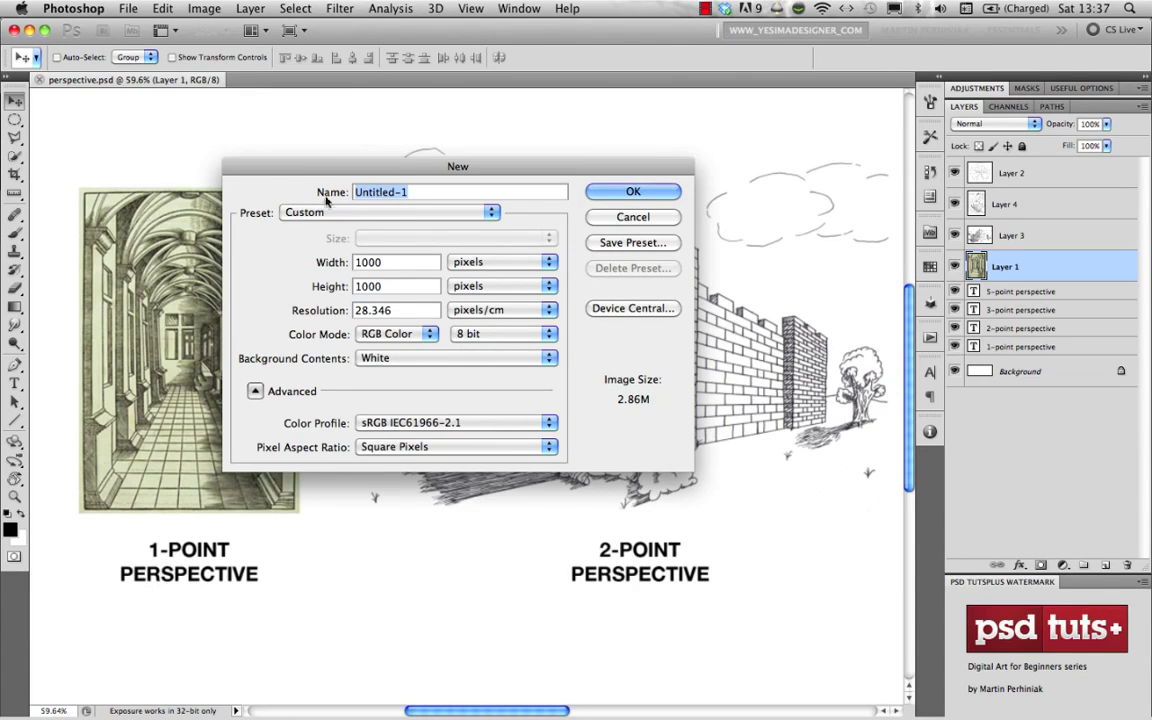
pyautogui.moveTo(373, 168); pyautogui.dragTo(406, 195)
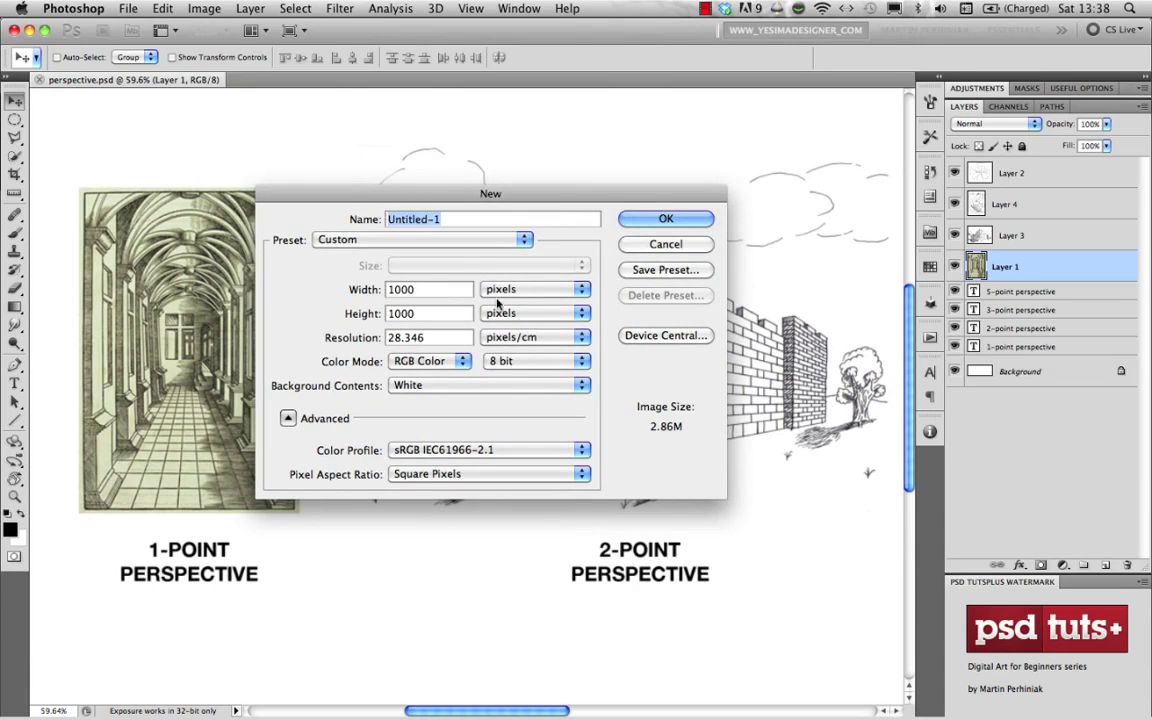
pyautogui.click(664, 219)
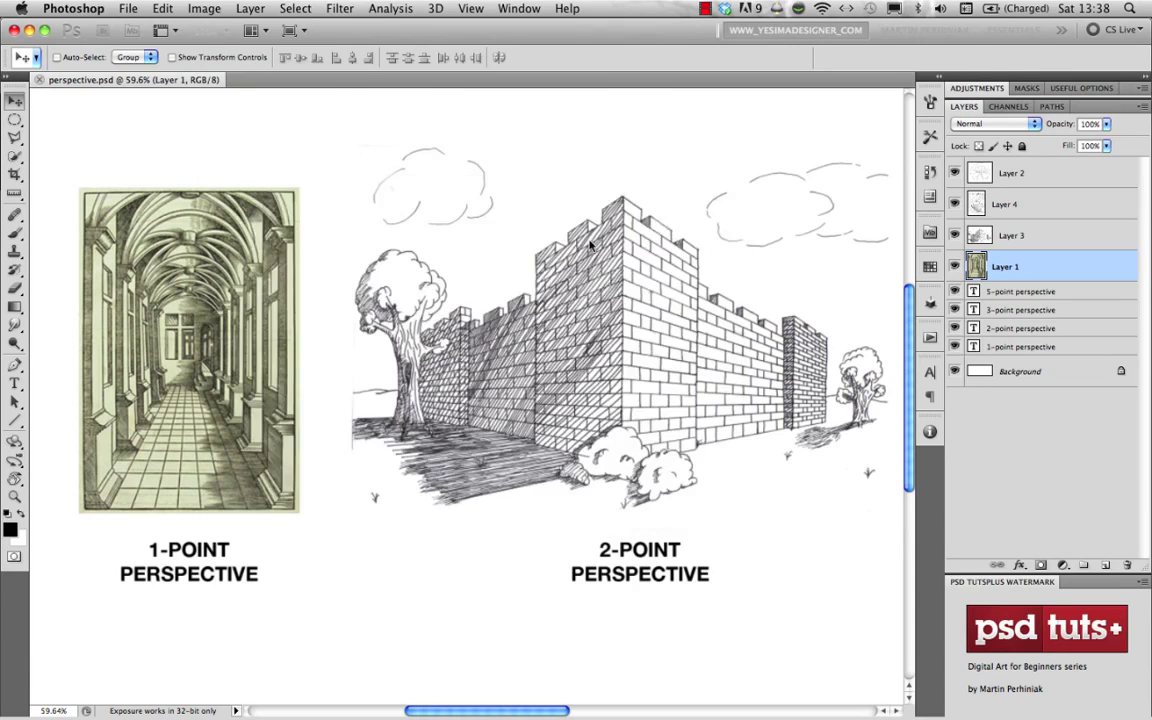
pyautogui.moveTo(442, 414)
pyautogui.mouseDown()
pyautogui.moveTo(460, 411)
pyautogui.moveTo(451, 409)
pyautogui.mouseUp()
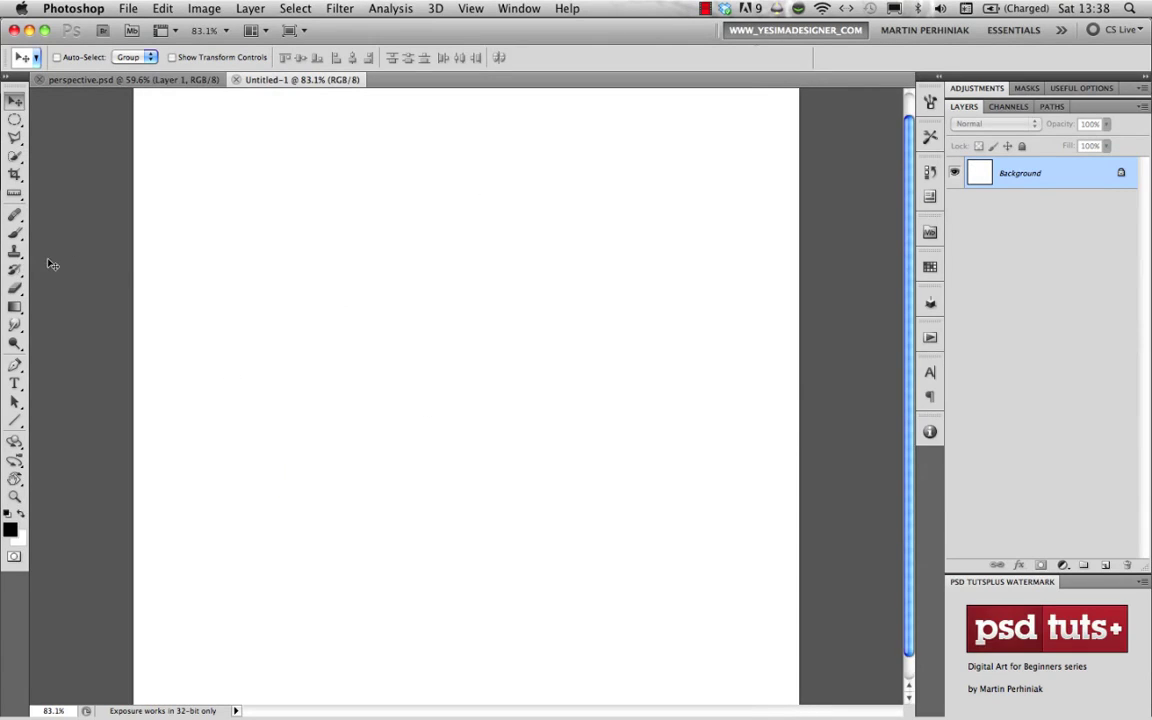
# Draw a thin horizontal line across the canvas middle as a shape layer with the Line tool.
pyautogui.click(18, 421)
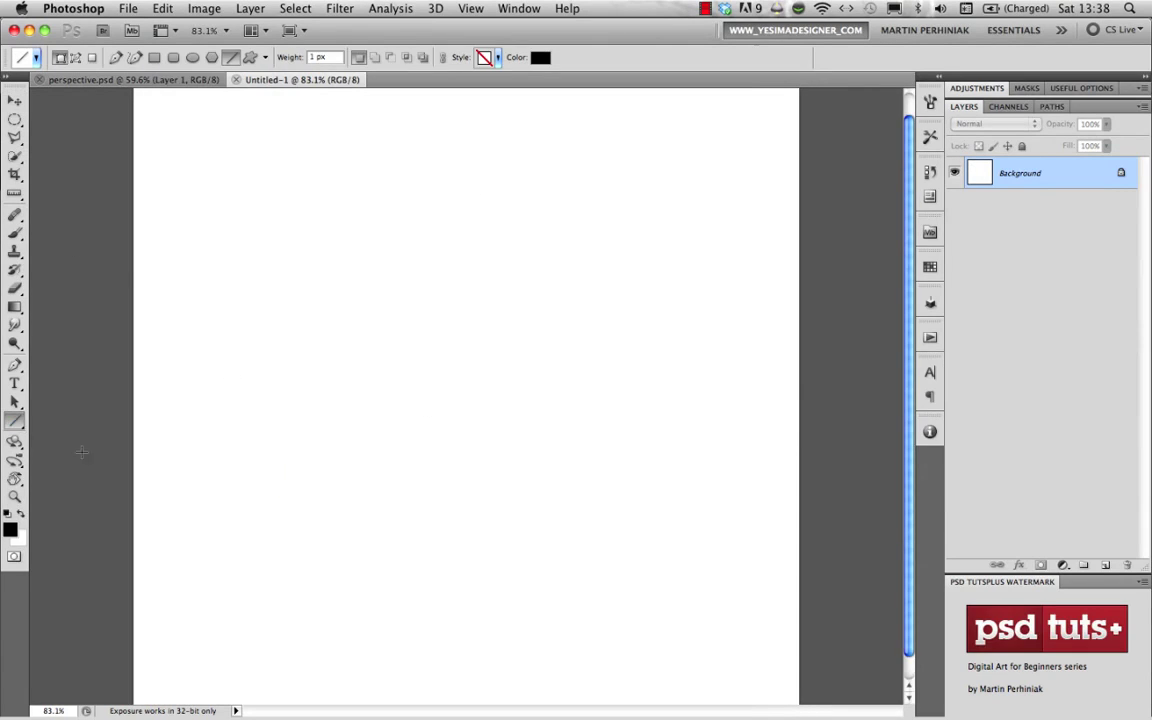
pyautogui.click(60, 63)
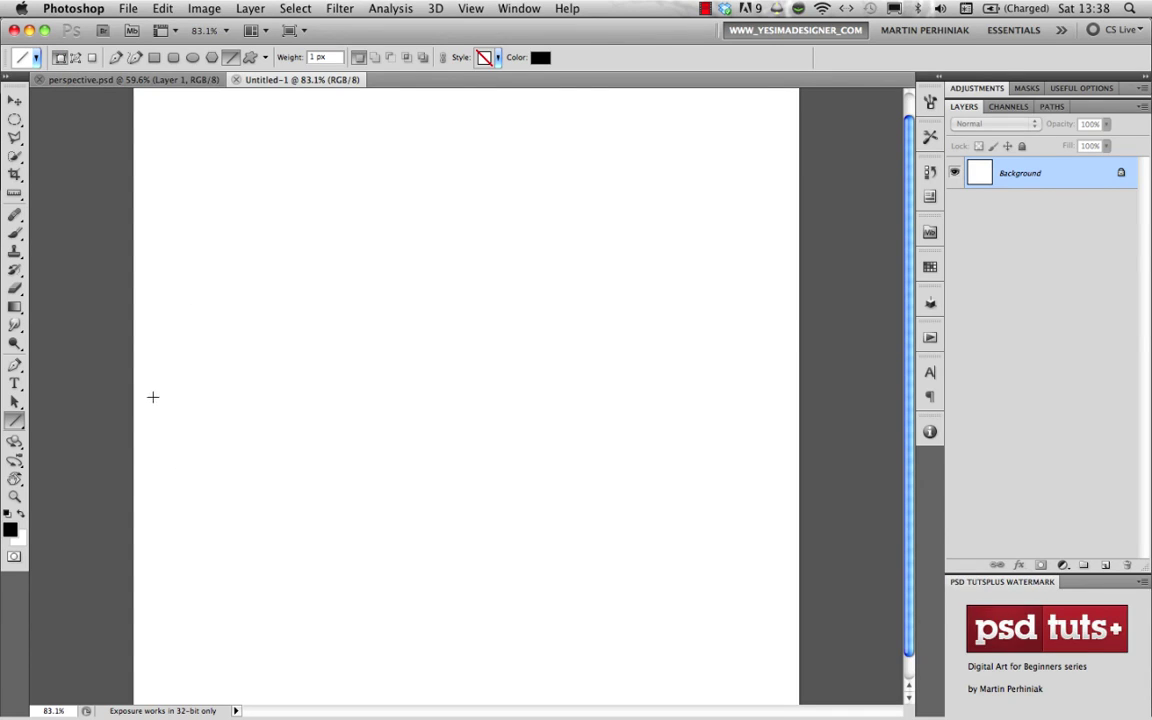
pyautogui.moveTo(149, 399); pyautogui.dragTo(761, 399)
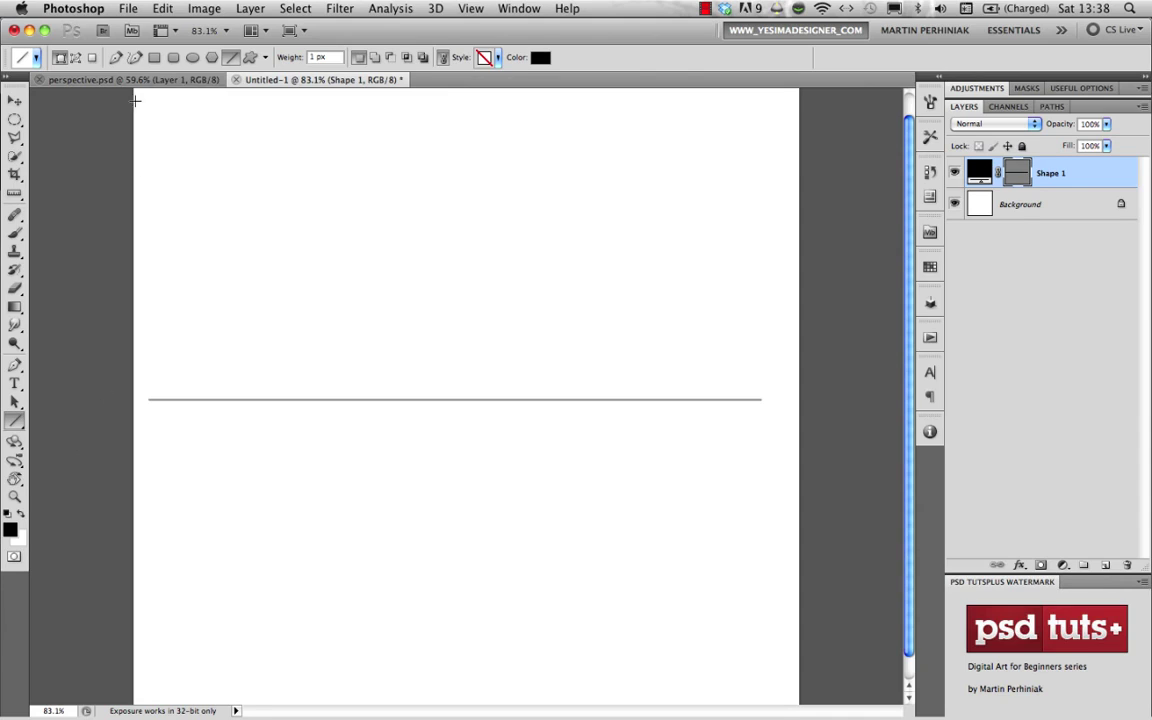
pyautogui.click(194, 59)
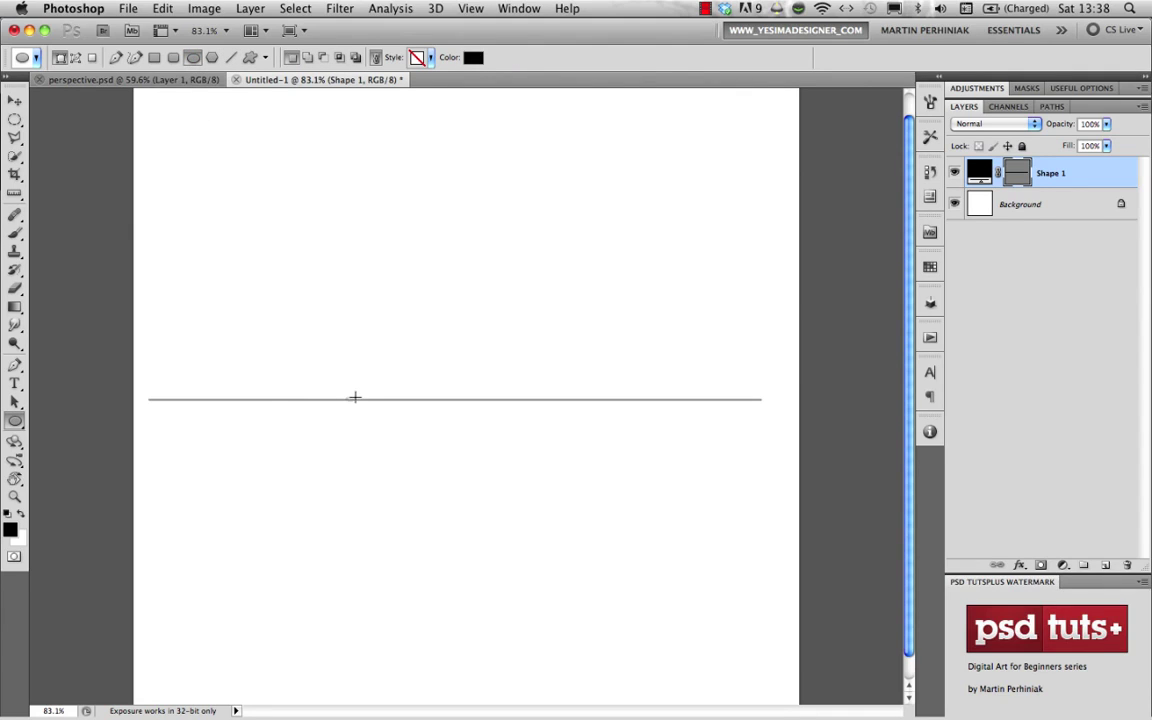
# Drag a tiny ellipse dot on the horizontal line to mark the vanishing point.
pyautogui.moveTo(346, 400); pyautogui.dragTo(350, 400)
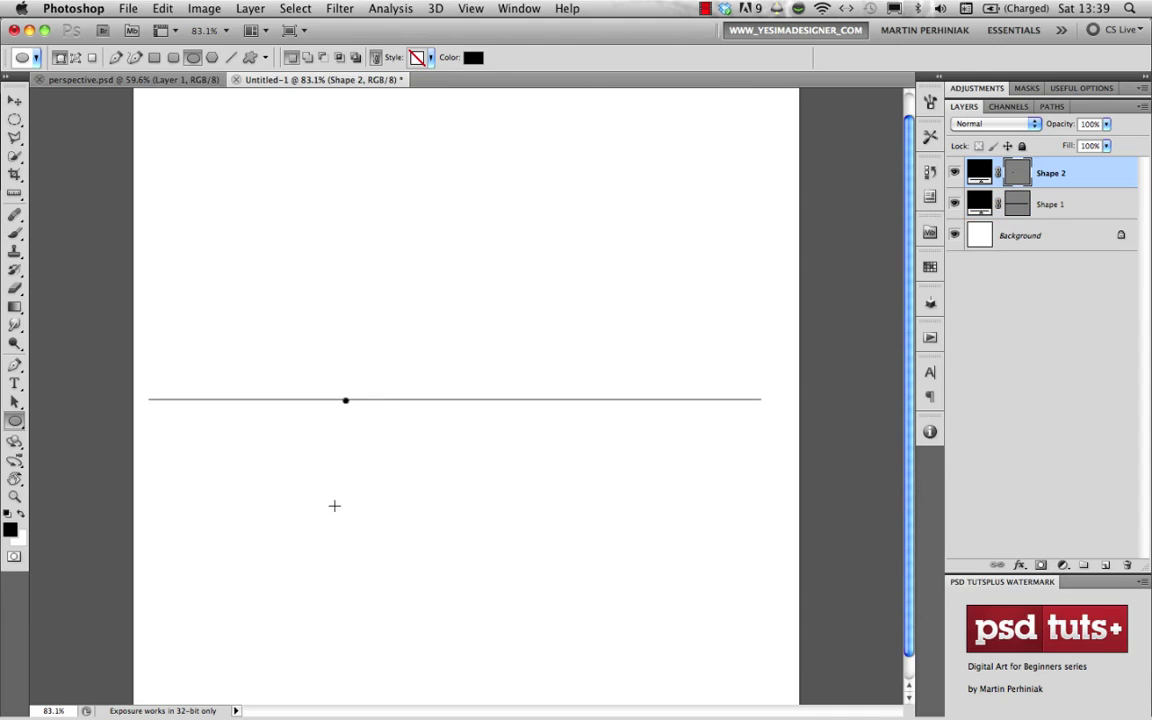
pyautogui.press('v')
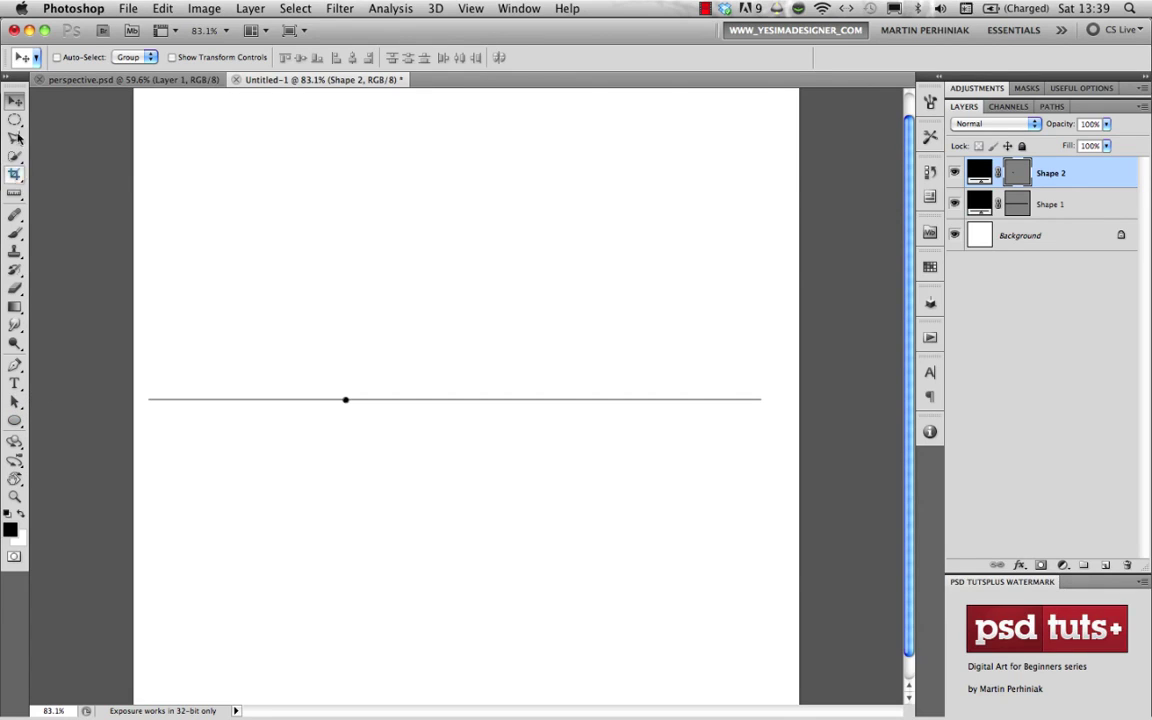
pyautogui.click(14, 420)
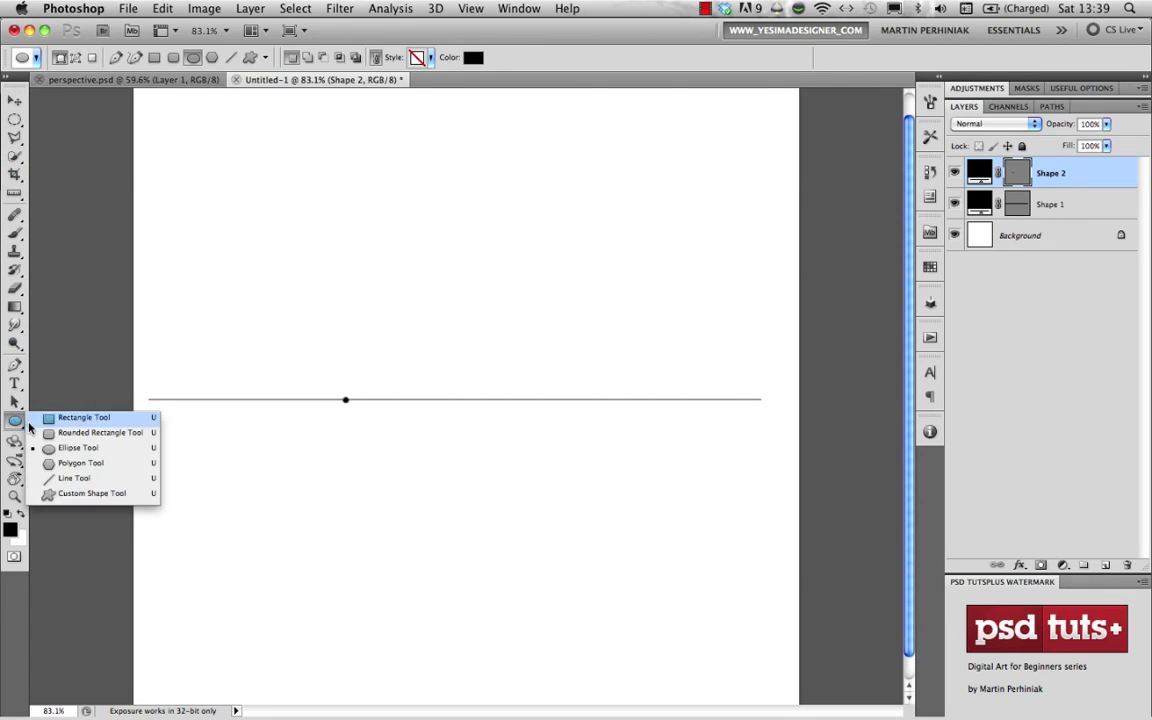
# Draw five lines from the dot: up-right, down-right, steeply up, down-left and downward.
pyautogui.click(77, 478)
pyautogui.moveTo(346, 399); pyautogui.dragTo(684, 165)
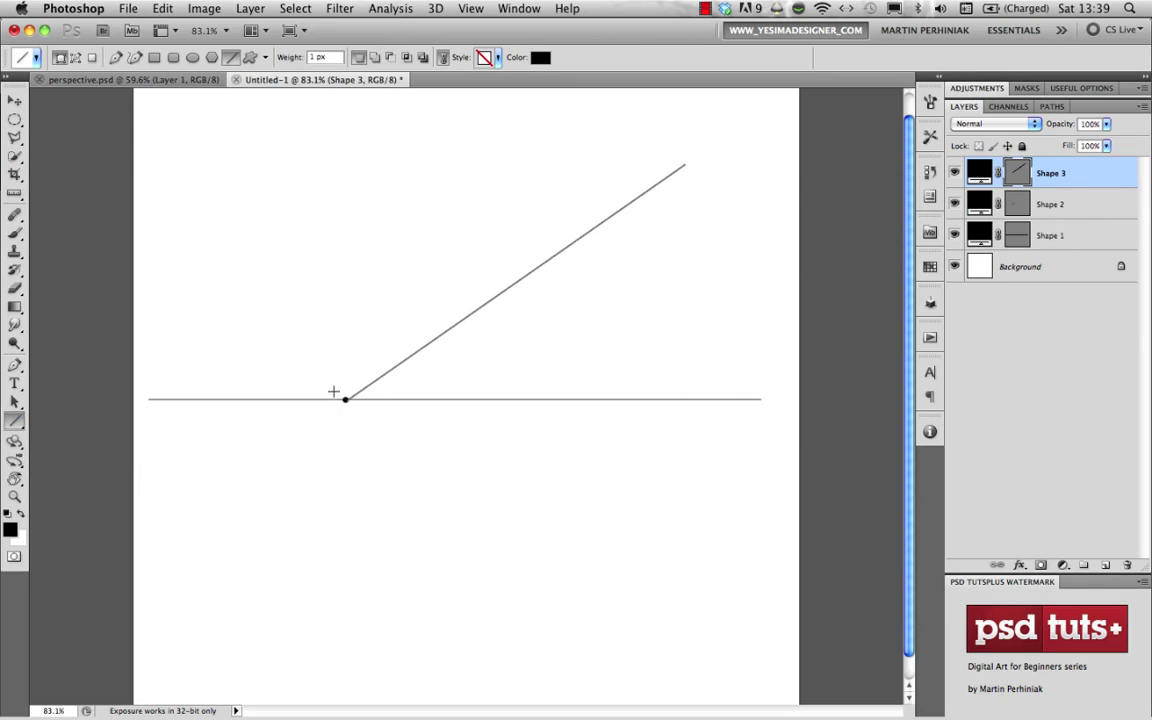
pyautogui.moveTo(348, 402); pyautogui.dragTo(676, 653)
pyautogui.moveTo(345, 399); pyautogui.dragTo(478, 142)
pyautogui.moveTo(345, 399); pyautogui.dragTo(141, 641)
pyautogui.moveTo(345, 400); pyautogui.dragTo(491, 690)
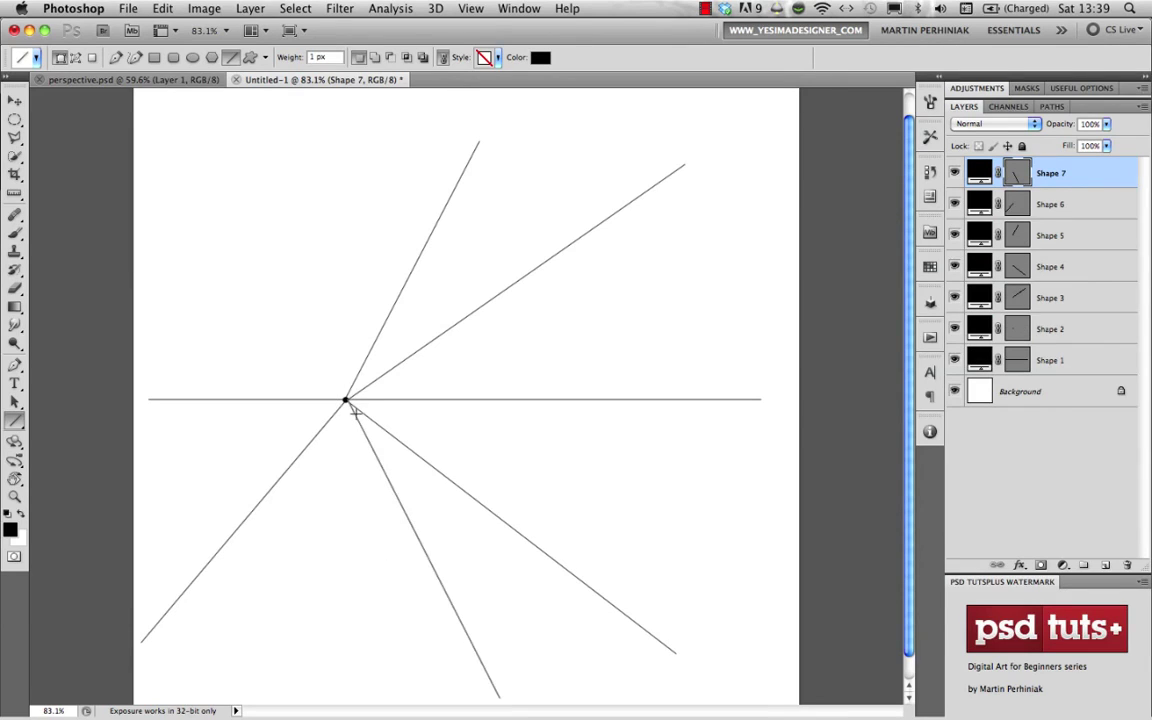
pyautogui.hotkey('ctrl', 'z')
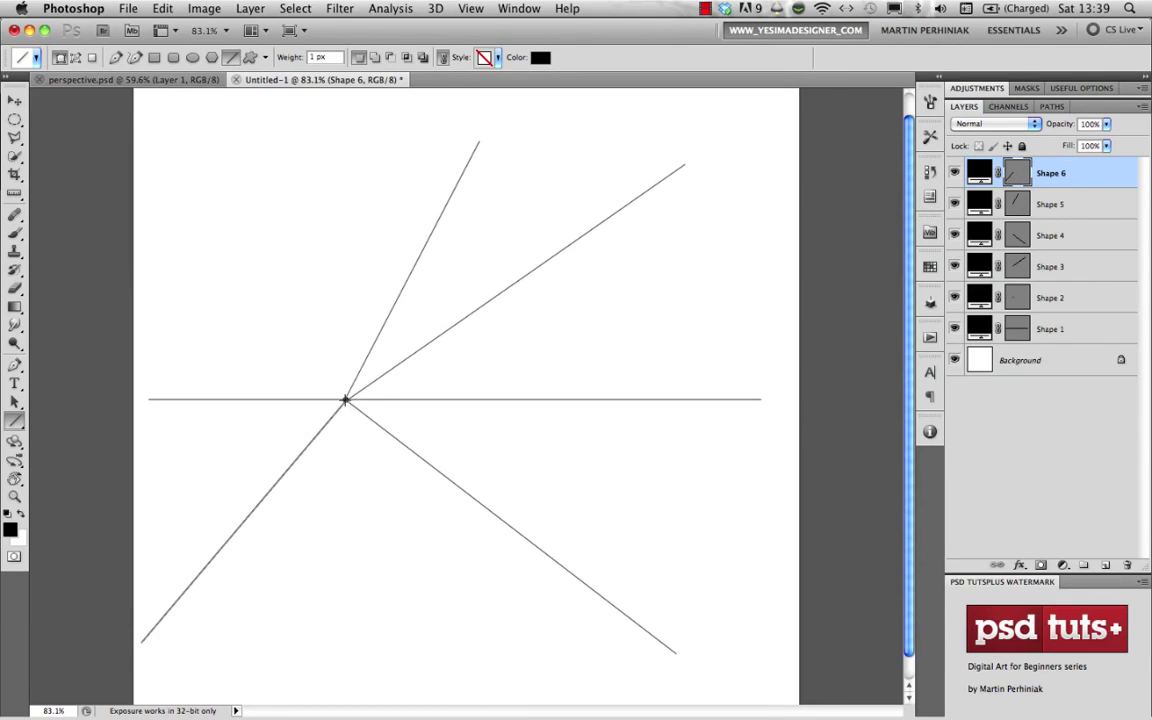
pyautogui.moveTo(345, 400); pyautogui.dragTo(490, 690)
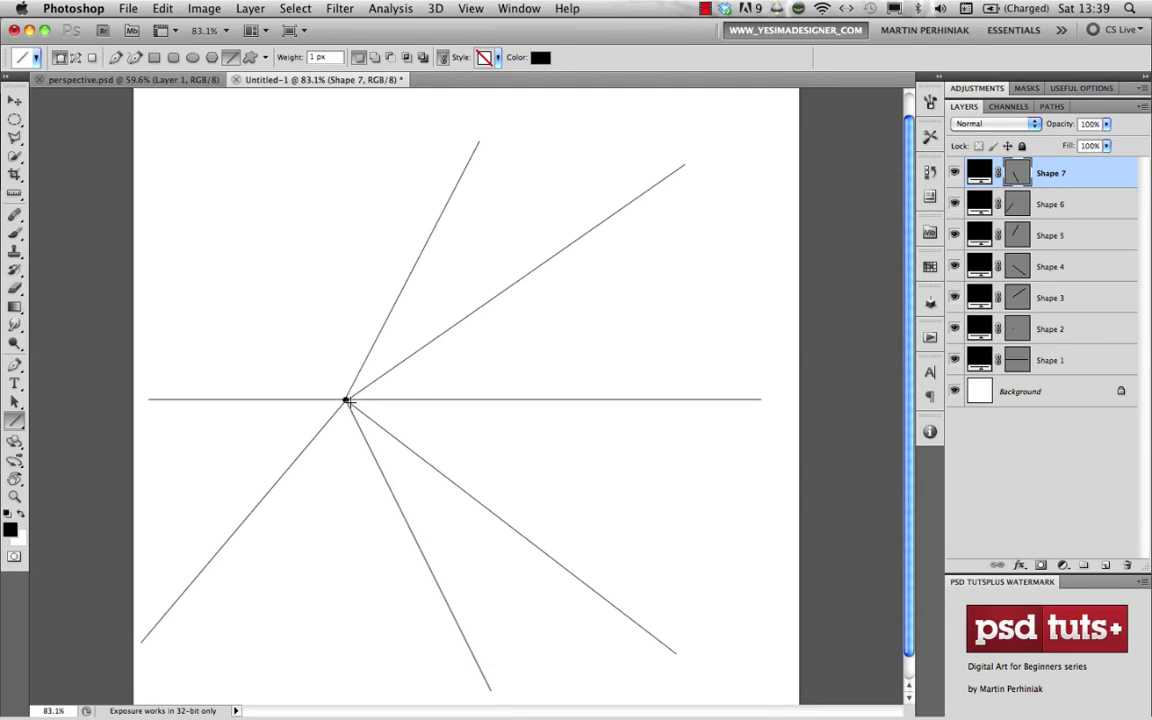
# Add six more lines radiating from the dot at shallow and steep angles.
pyautogui.moveTo(345, 400); pyautogui.dragTo(713, 290)
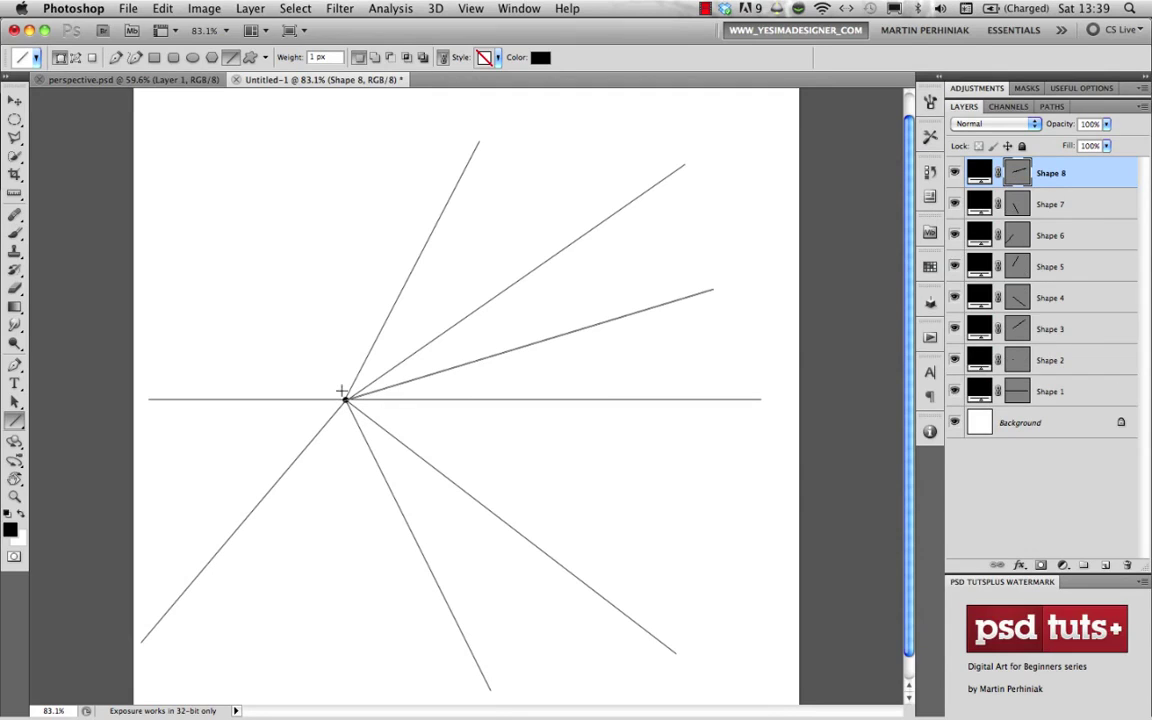
pyautogui.moveTo(345, 400); pyautogui.dragTo(160, 197)
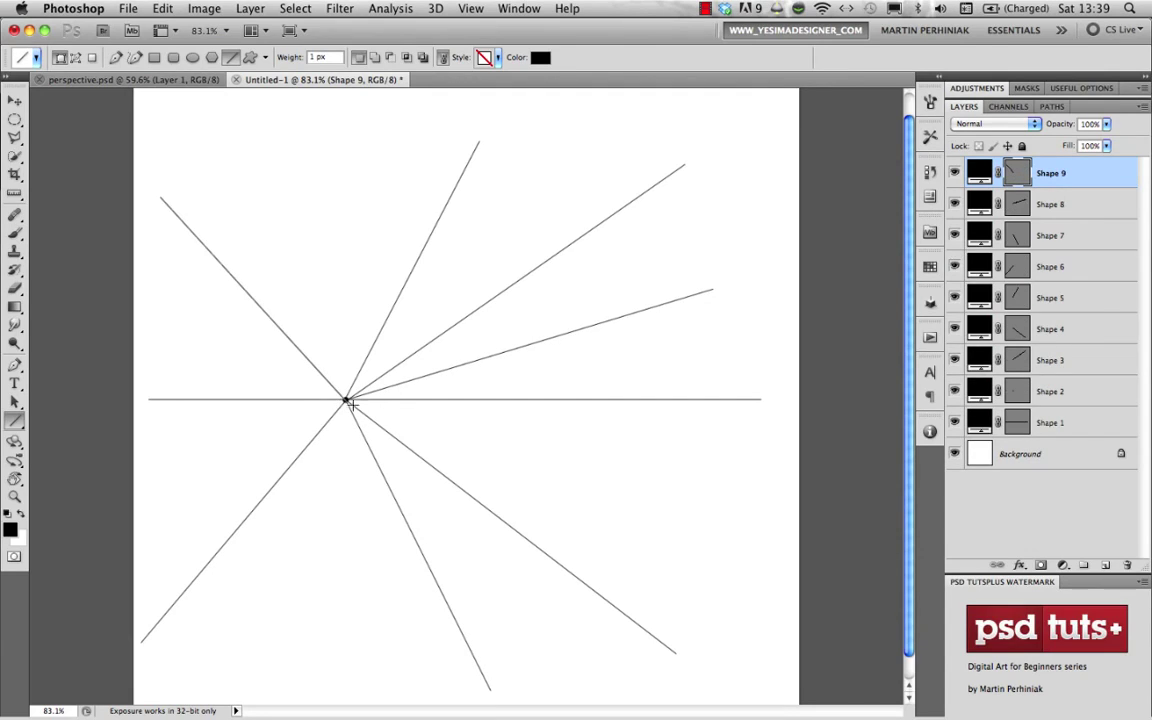
pyautogui.moveTo(345, 400); pyautogui.dragTo(136, 522)
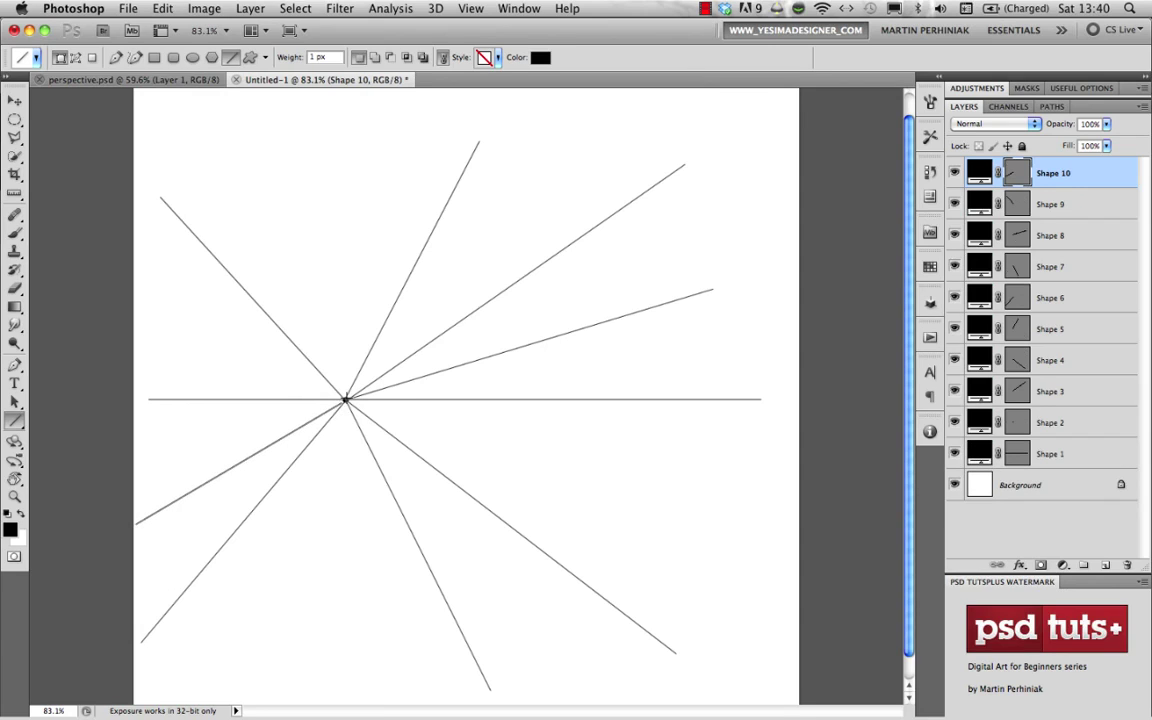
pyautogui.moveTo(345, 400); pyautogui.dragTo(731, 531)
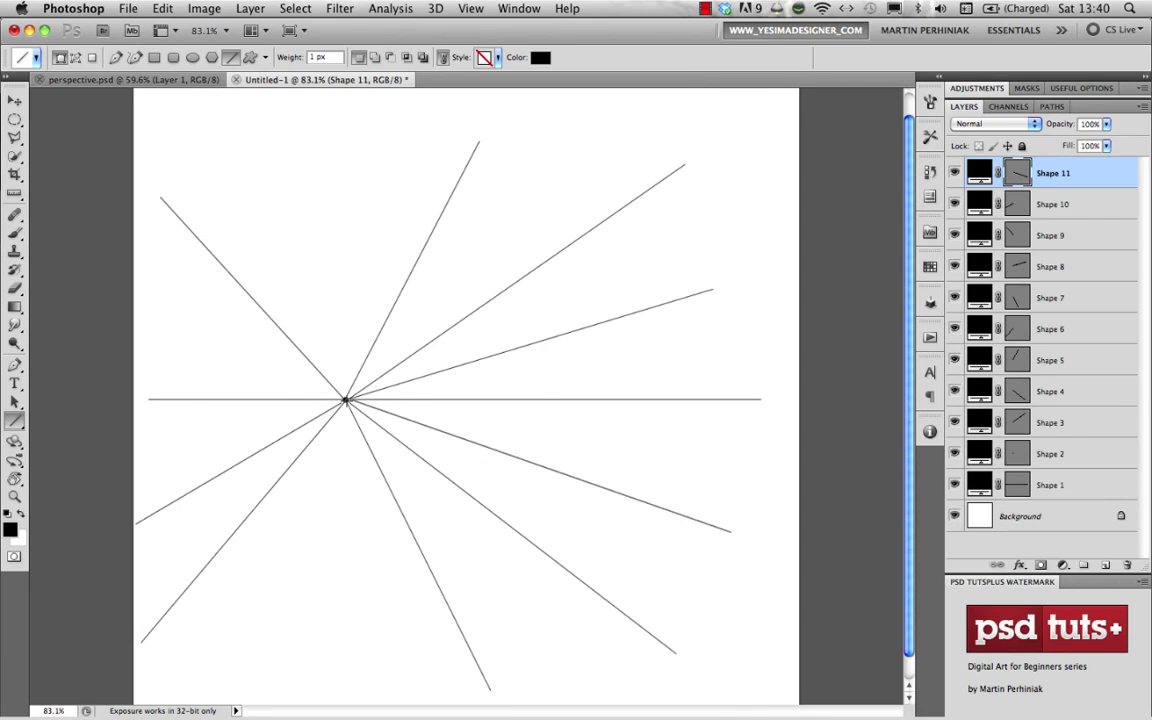
pyautogui.moveTo(345, 400); pyautogui.dragTo(326, 674)
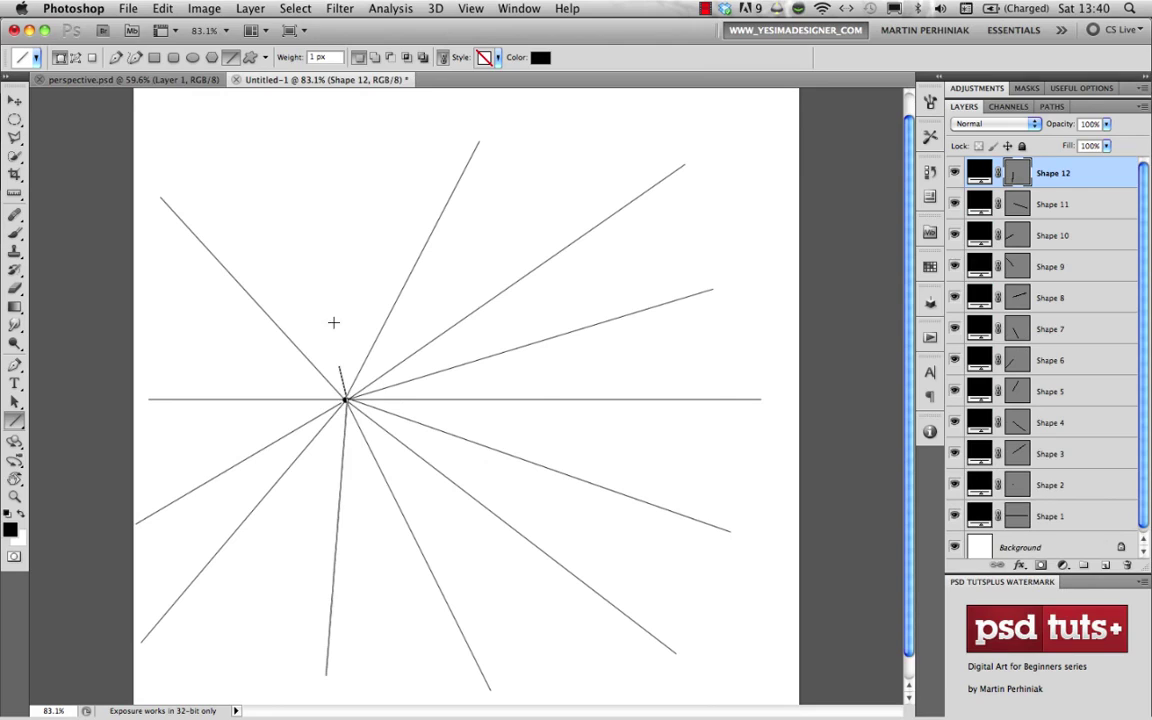
pyautogui.moveTo(333, 322); pyautogui.dragTo(288, 148)
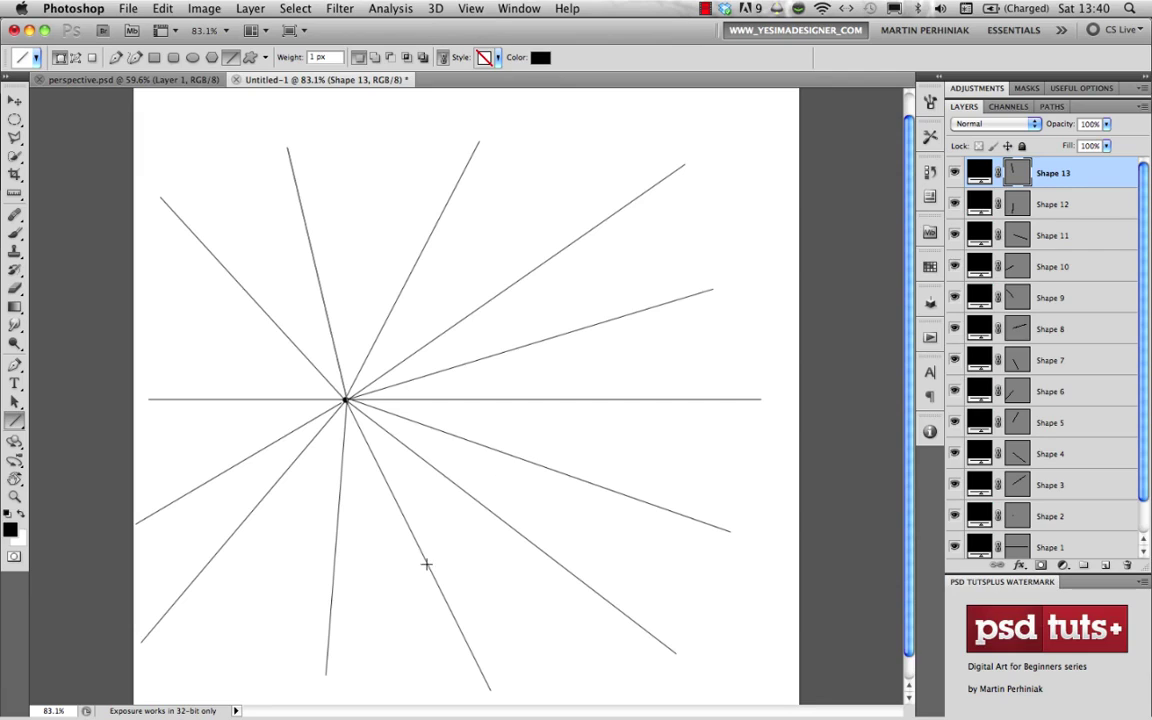
pyautogui.click(316, 57)
# Set line weight to 2 px and draw the box's bottom edge and two vertical edges.
pyautogui.write('2')
pyautogui.moveTo(409, 526); pyautogui.dragTo(511, 527)
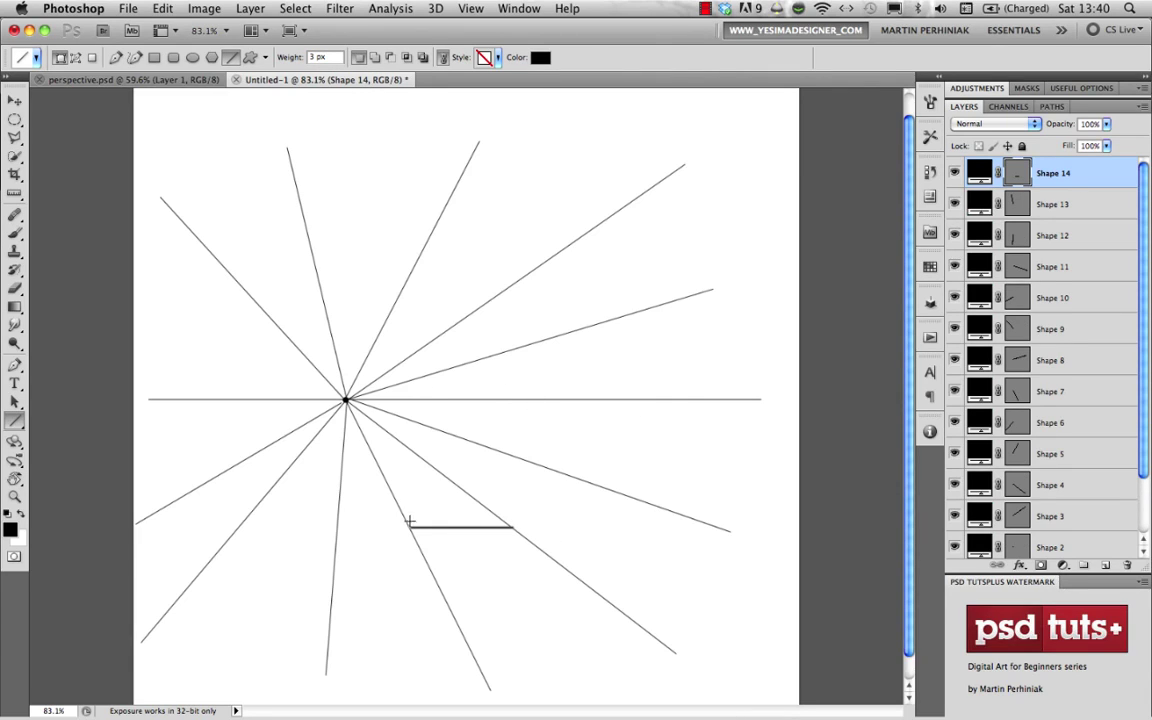
pyautogui.moveTo(409, 526)
pyautogui.mouseDown()
pyautogui.moveTo(373, 455)
pyautogui.moveTo(422, 458)
pyautogui.moveTo(511, 527)
pyautogui.mouseUp()
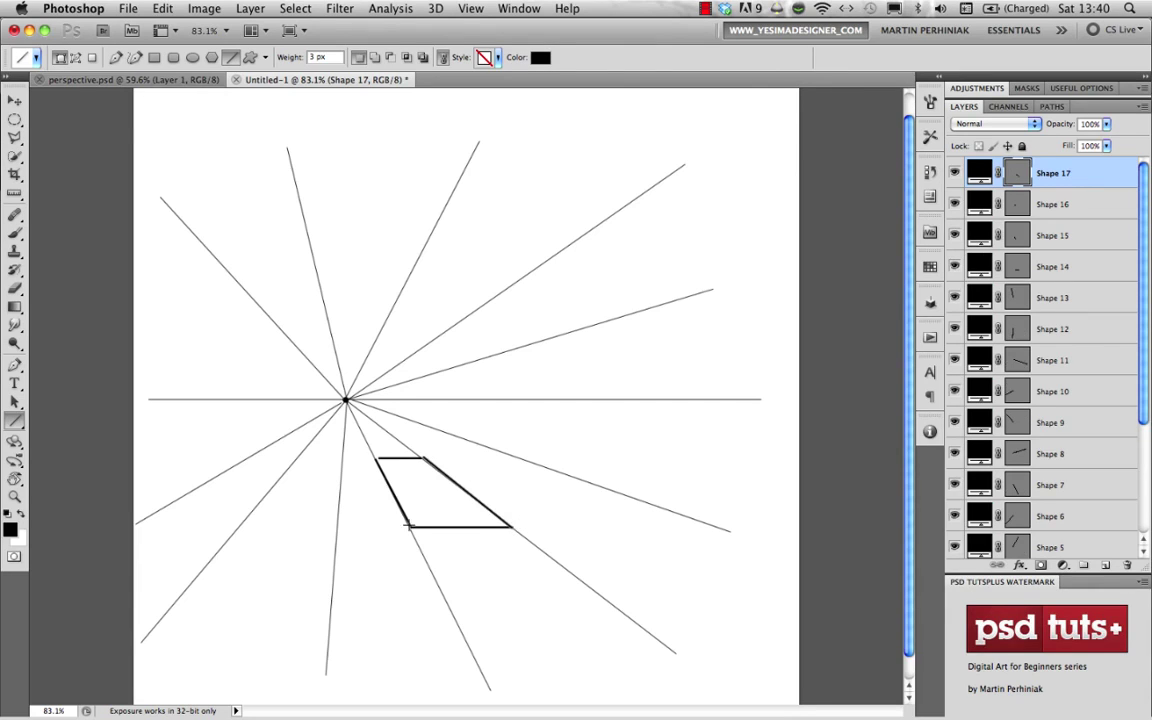
pyautogui.moveTo(409, 525); pyautogui.dragTo(409, 380)
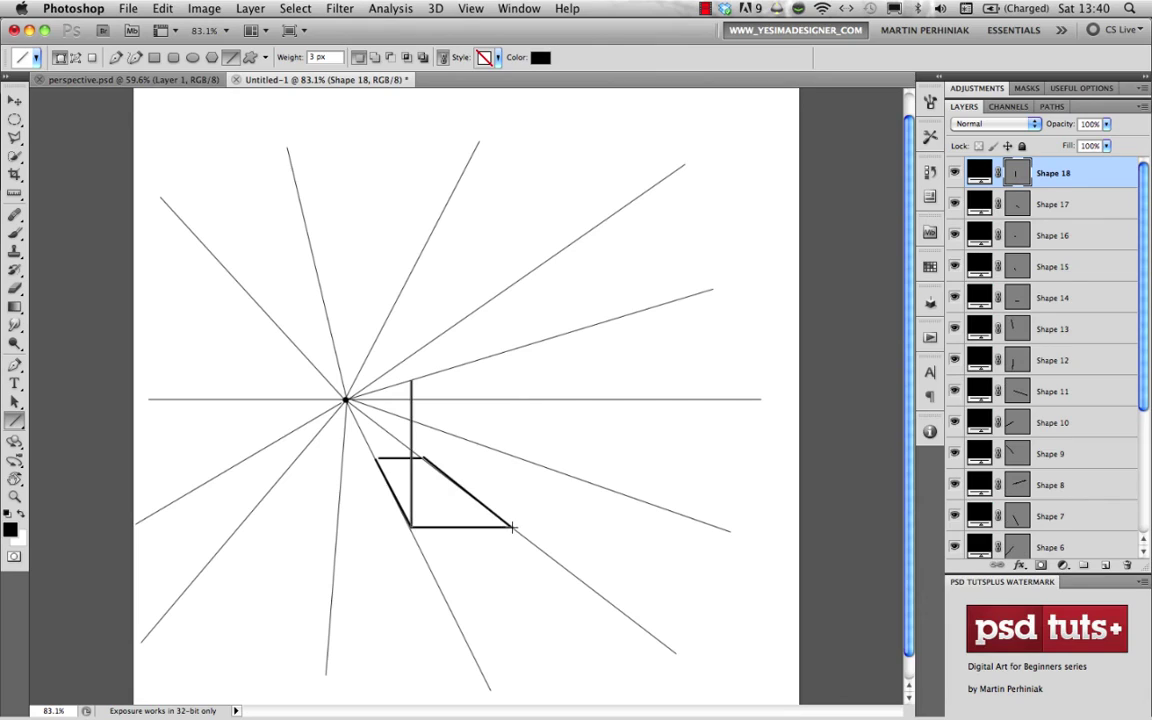
pyautogui.moveTo(511, 527); pyautogui.dragTo(509, 380)
# Draw the box's top edges running back toward the vanishing point, then add a new empty layer.
pyautogui.moveTo(411, 380); pyautogui.dragTo(513, 380)
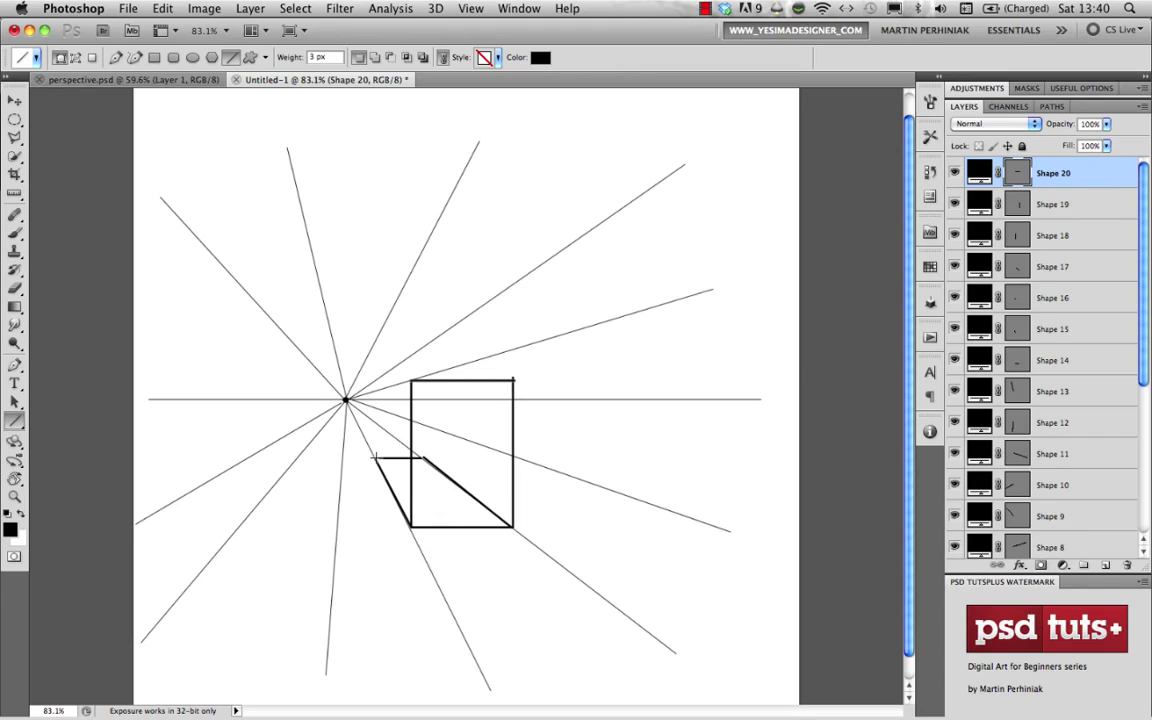
pyautogui.moveTo(376, 458)
pyautogui.mouseDown()
pyautogui.moveTo(378, 393)
pyautogui.moveTo(411, 380)
pyautogui.mouseUp()
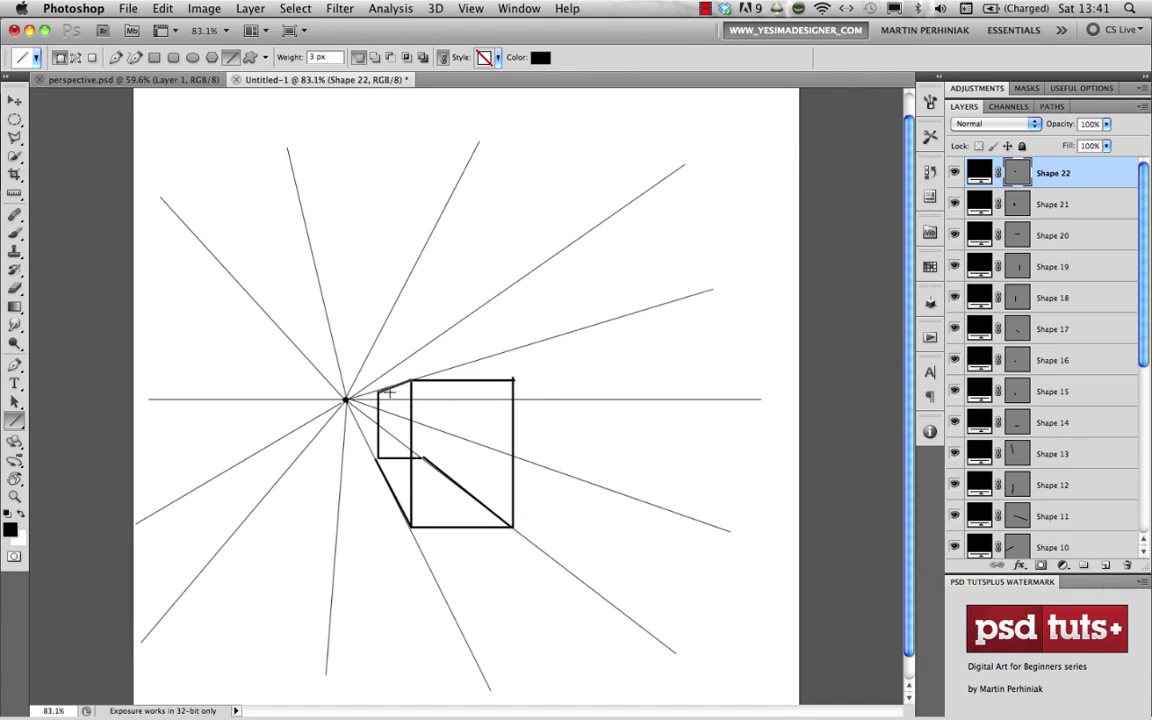
pyautogui.moveTo(381, 393); pyautogui.dragTo(423, 458)
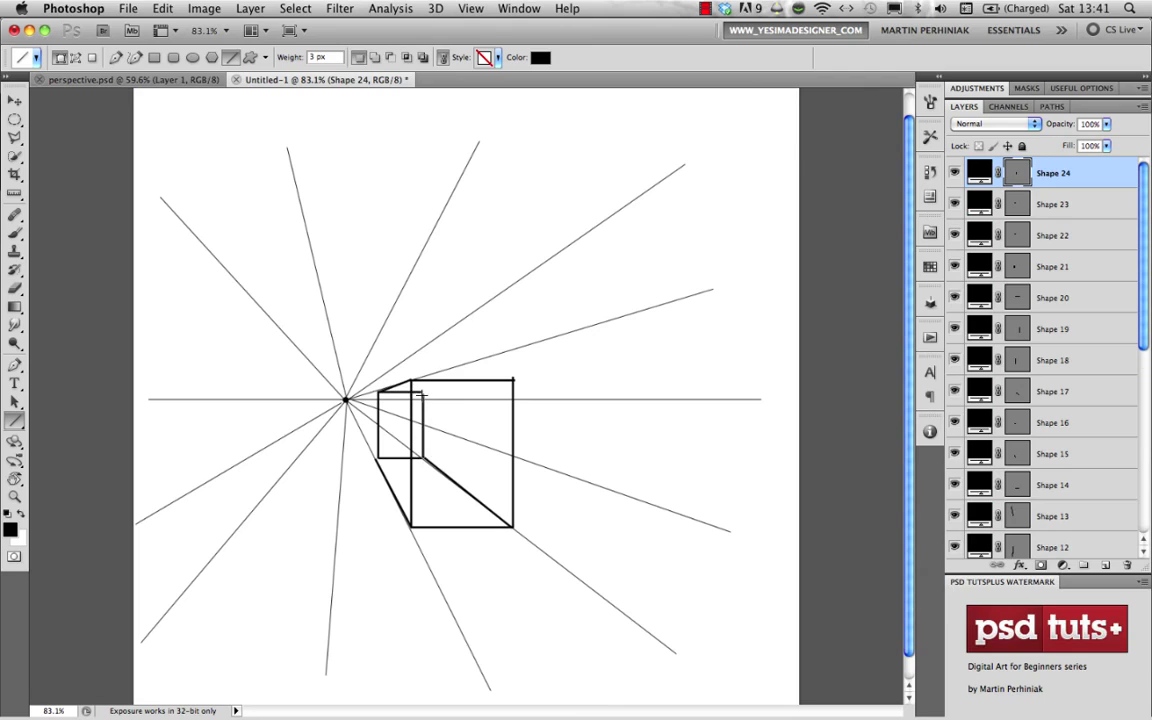
pyautogui.moveTo(423, 393); pyautogui.dragTo(514, 381)
pyautogui.click(1038, 235)
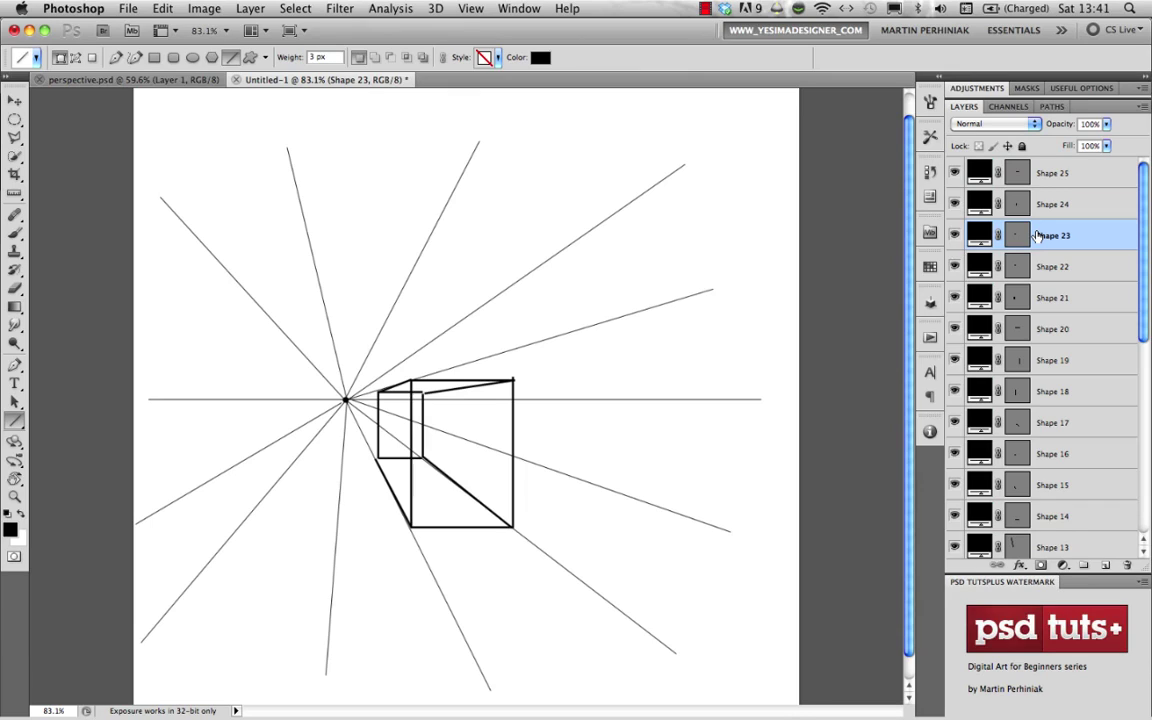
pyautogui.press('super+shift+alt+n')
pyautogui.press('b')
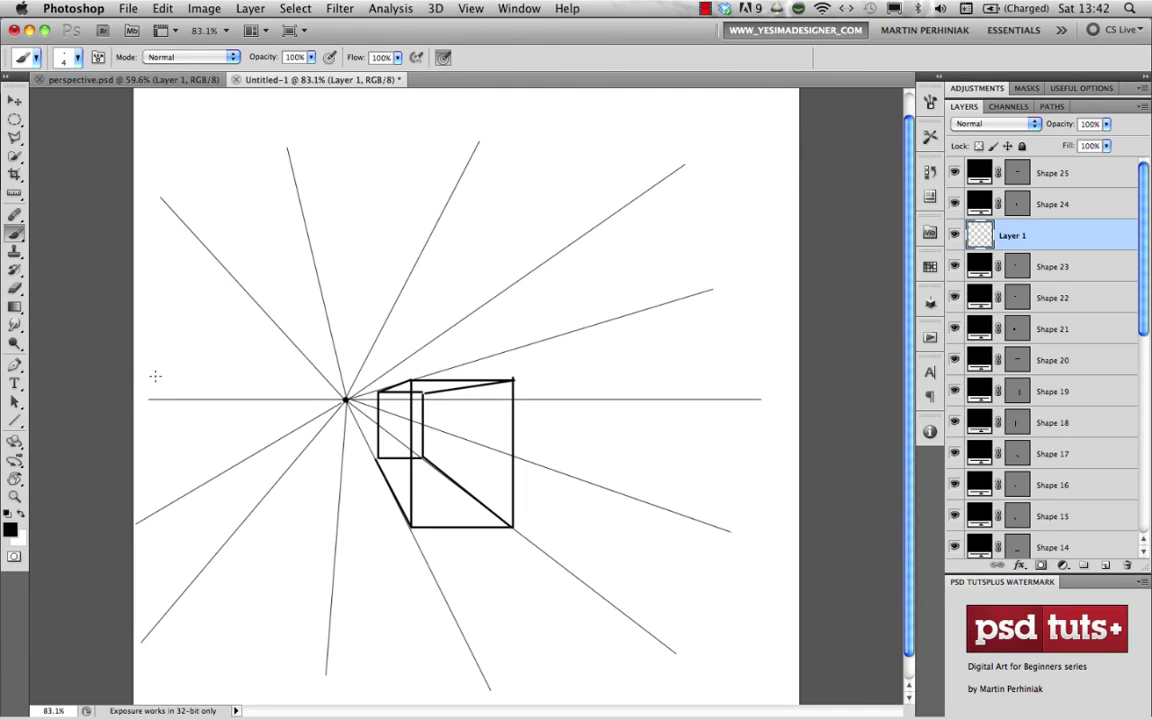
# Hand-letter HORIZON by the line, dot the vanishing point, and write VP beside it.
pyautogui.moveTo(153, 378)
pyautogui.mouseDown()
pyautogui.moveTo(154, 390)
pyautogui.moveTo(169, 379)
pyautogui.moveTo(196, 391)
pyautogui.mouseUp()
pyautogui.moveTo(201, 379); pyautogui.dragTo(211, 391)
pyautogui.moveTo(219, 378); pyautogui.dragTo(218, 378)
pyautogui.moveTo(226, 391); pyautogui.dragTo(235, 378)
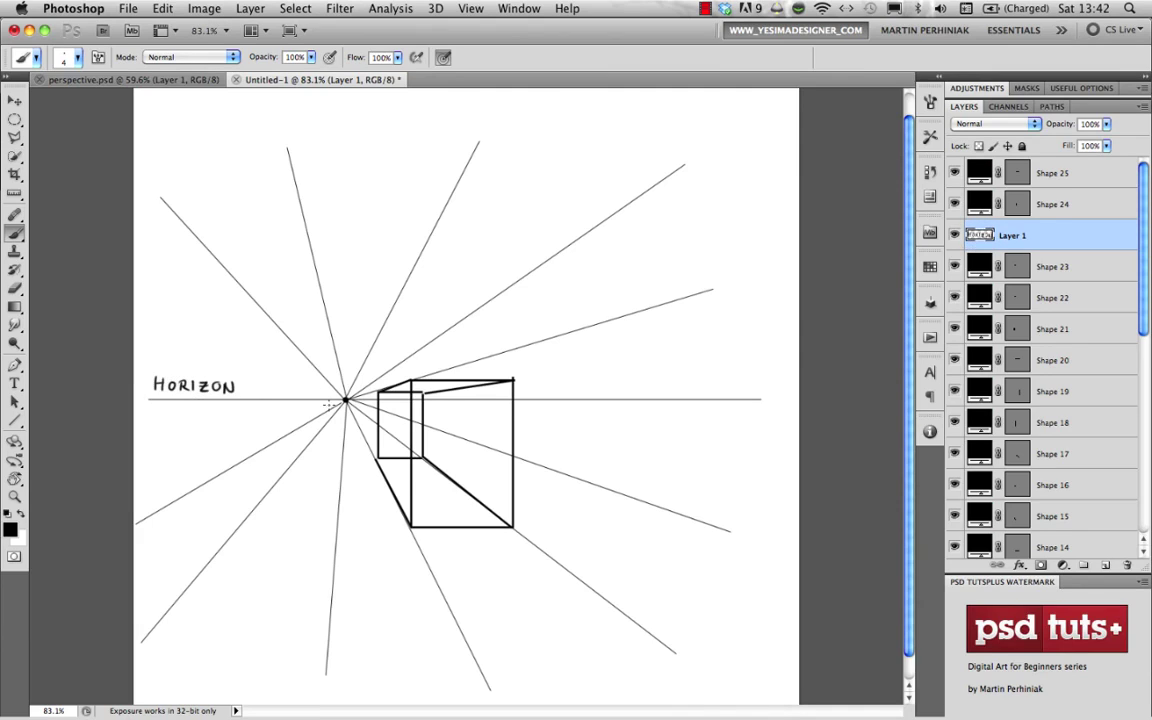
pyautogui.click(345, 399)
pyautogui.moveTo(322, 381); pyautogui.dragTo(330, 397)
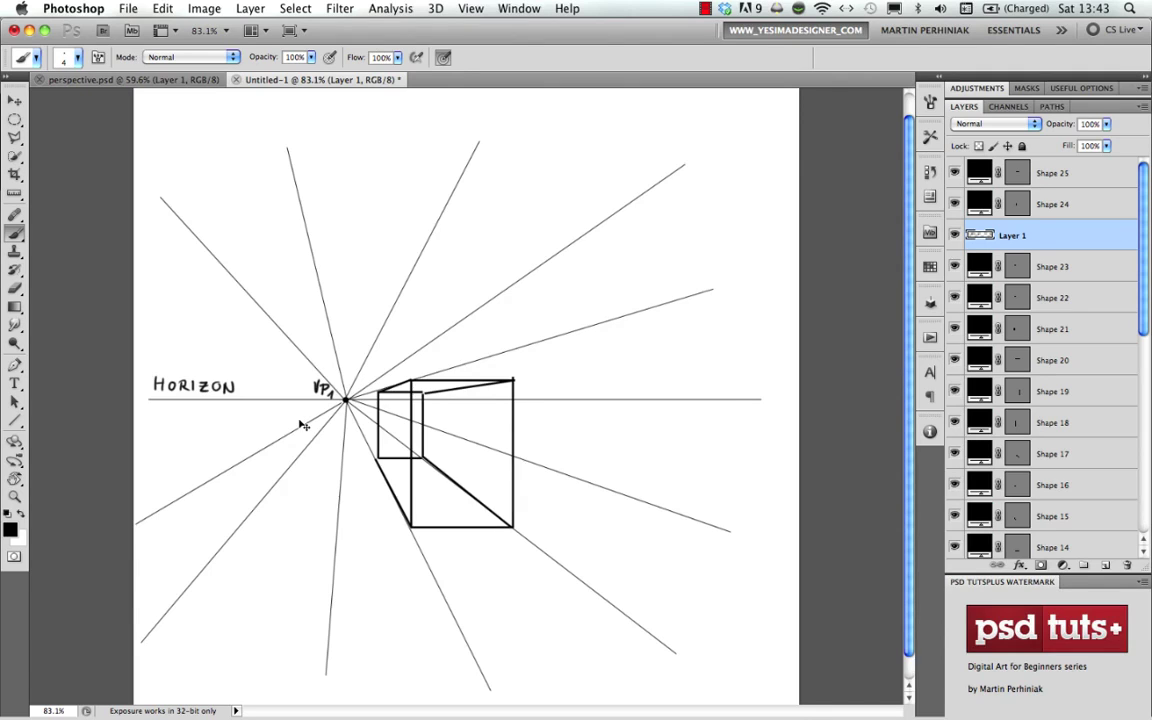
pyautogui.press('super+n')
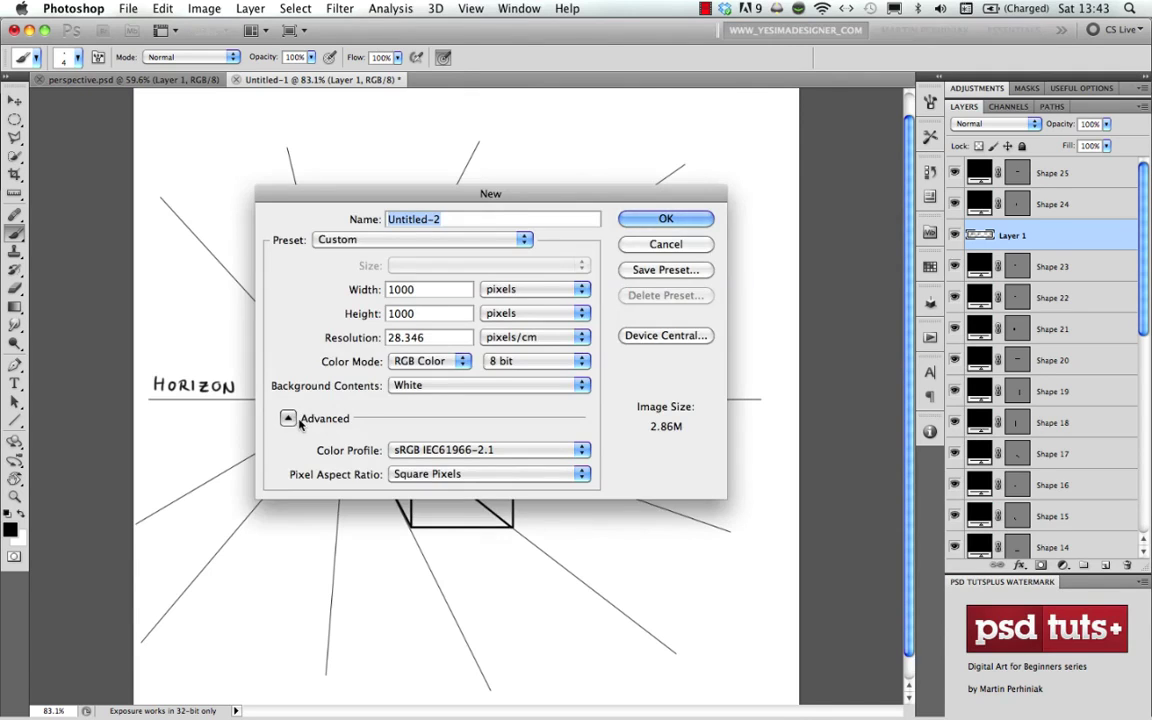
# Create a 1000 × 1000 px document and draw a 1 px vertical line in its upper half.
pyautogui.click(664, 219)
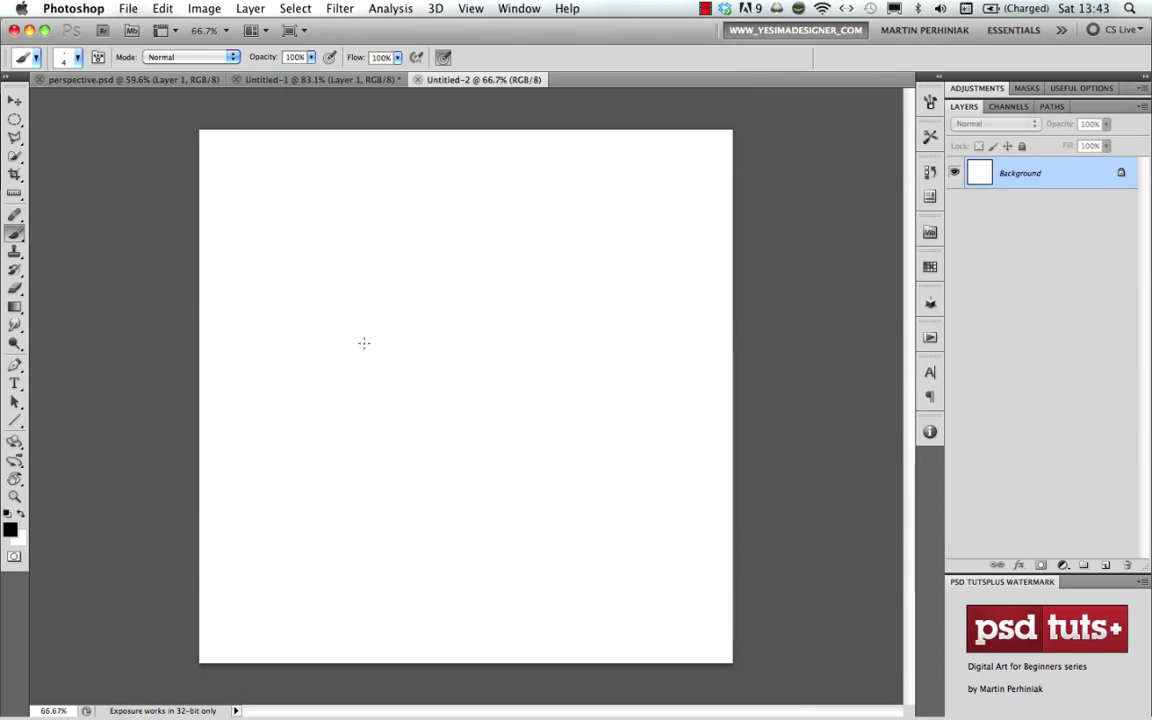
pyautogui.click(14, 420)
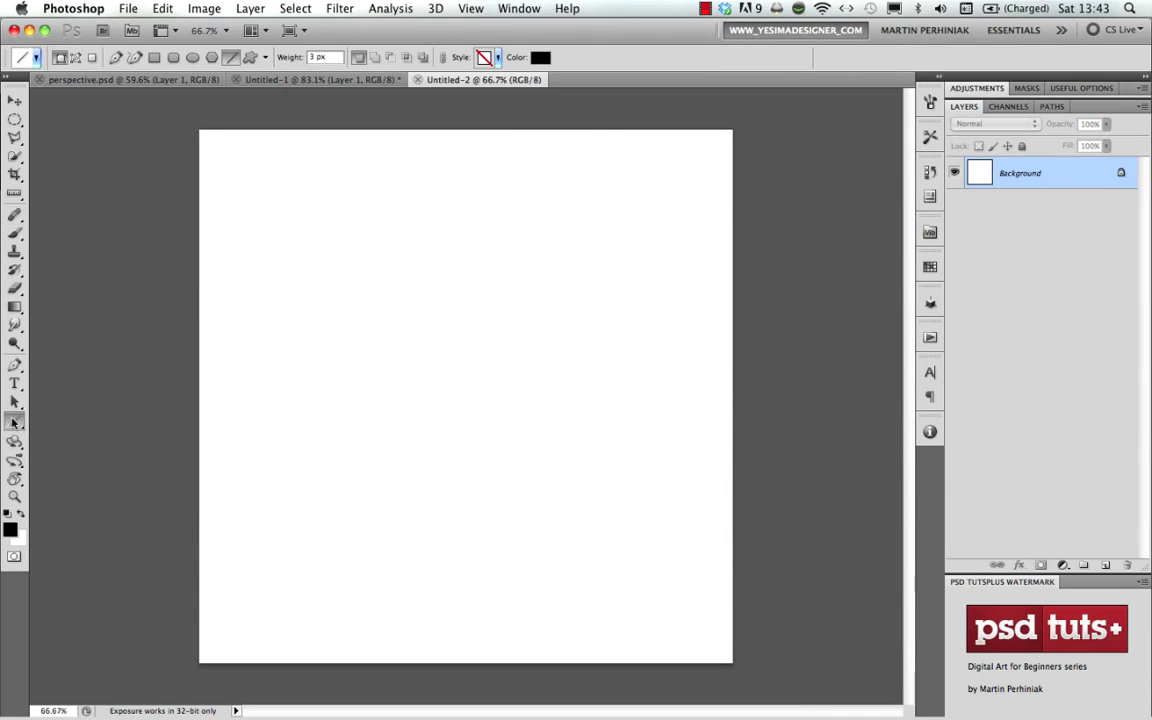
pyautogui.click(317, 57)
pyautogui.write('1')
pyautogui.press('Return')
pyautogui.moveTo(453, 165); pyautogui.dragTo(453, 336)
pyautogui.moveTo(453, 337); pyautogui.dragTo(453, 332)
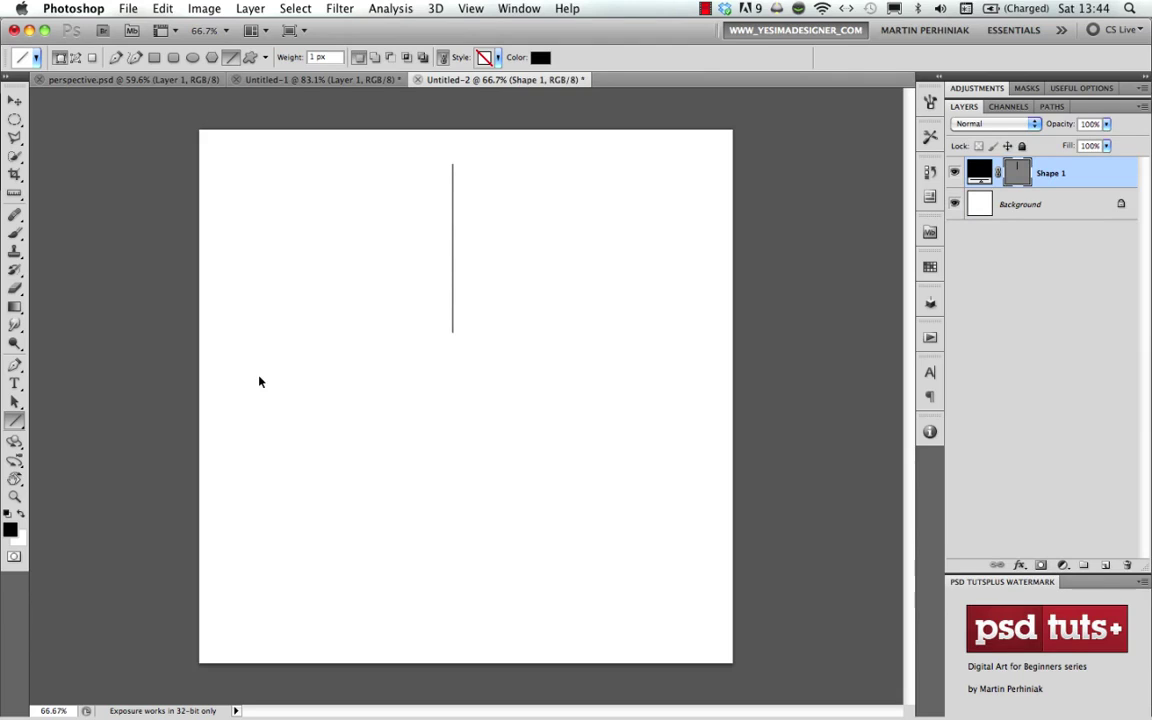
# Transform the line with its width value set to 10.
pyautogui.hotkey('ctrl', 't')
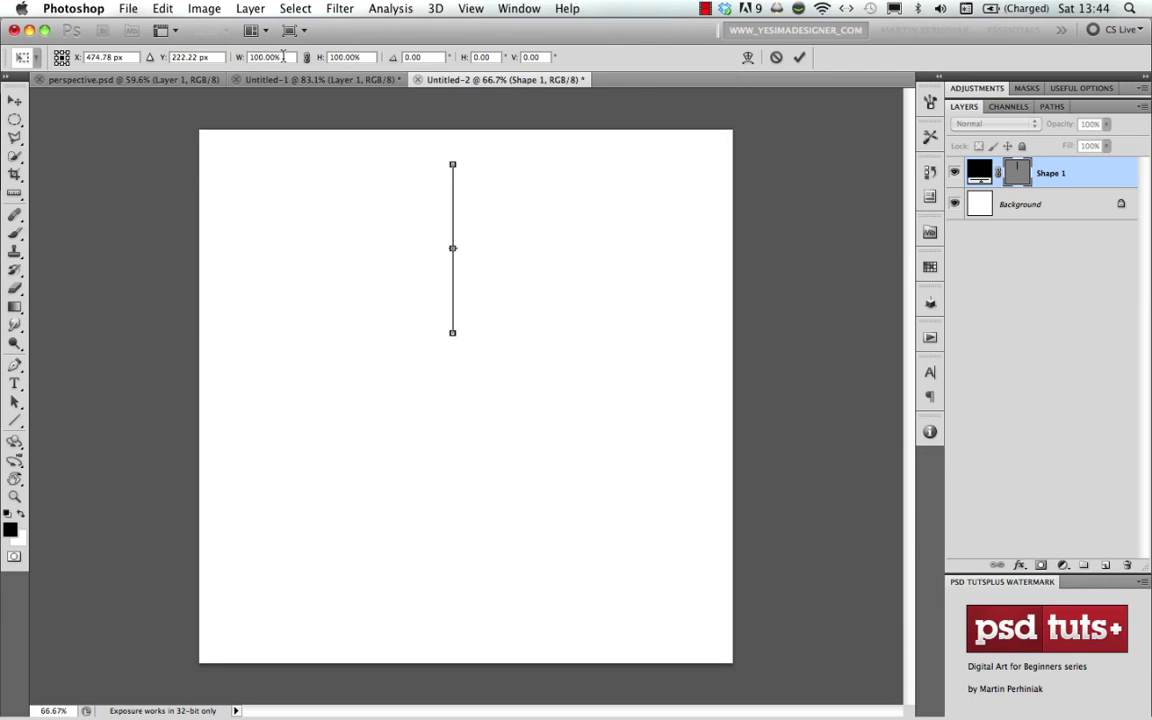
pyautogui.moveTo(276, 57); pyautogui.dragTo(219, 57)
pyautogui.write('10')
pyautogui.press('Return')
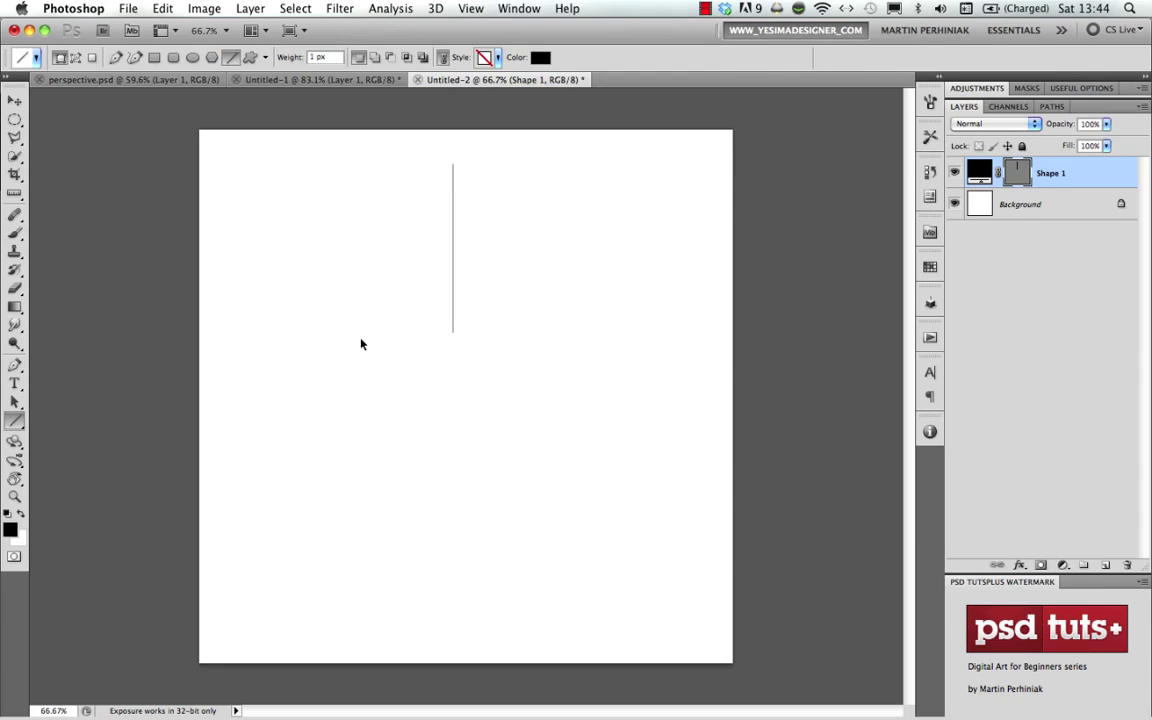
# Rotate the vertical line 2° around its bottom-centre reference point.
pyautogui.hotkey('ctrl', 't')
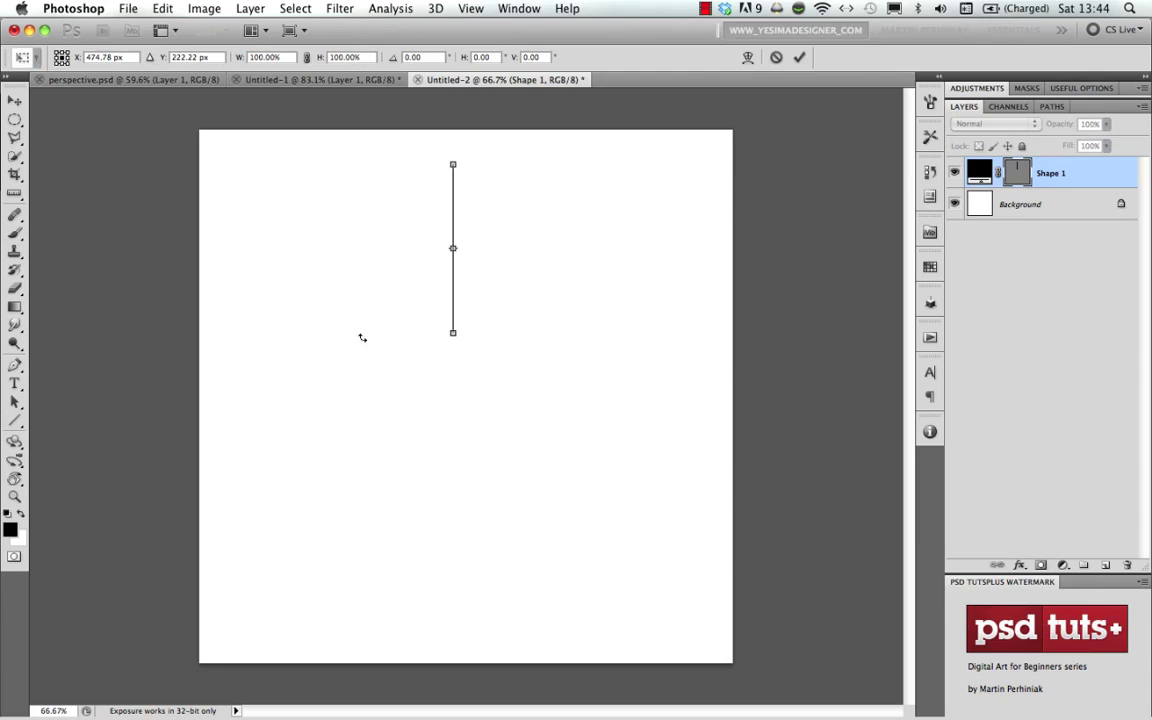
pyautogui.click(61, 63)
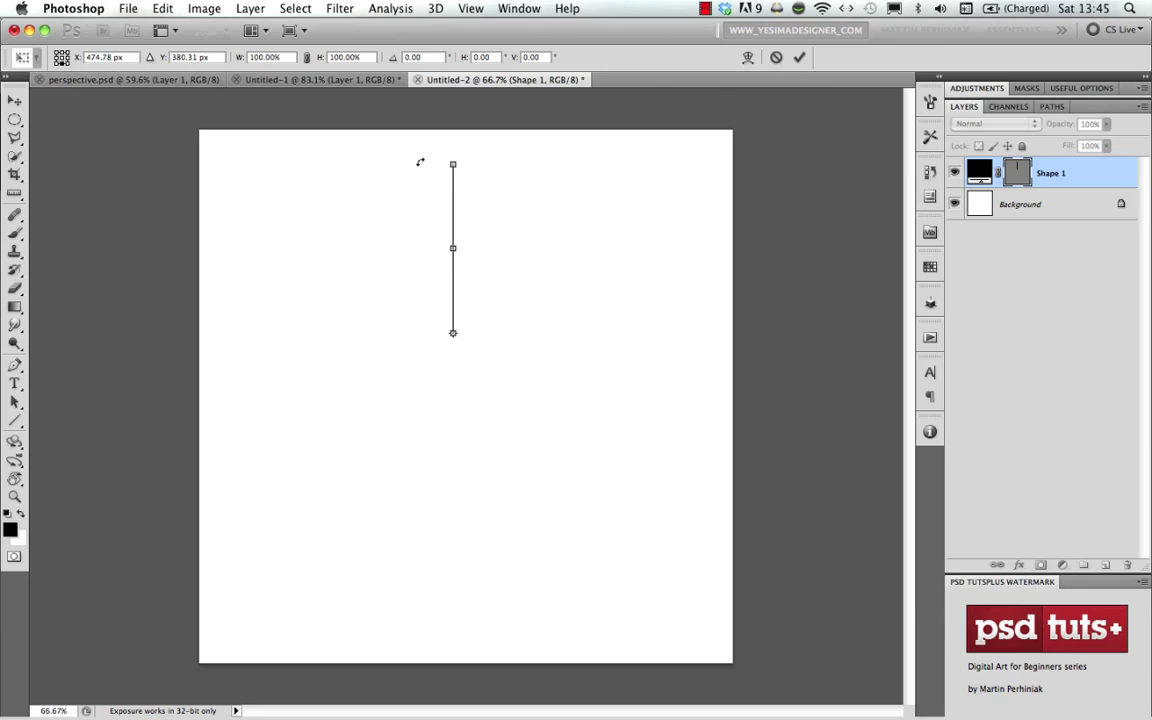
pyautogui.click(390, 55)
pyautogui.write('2')
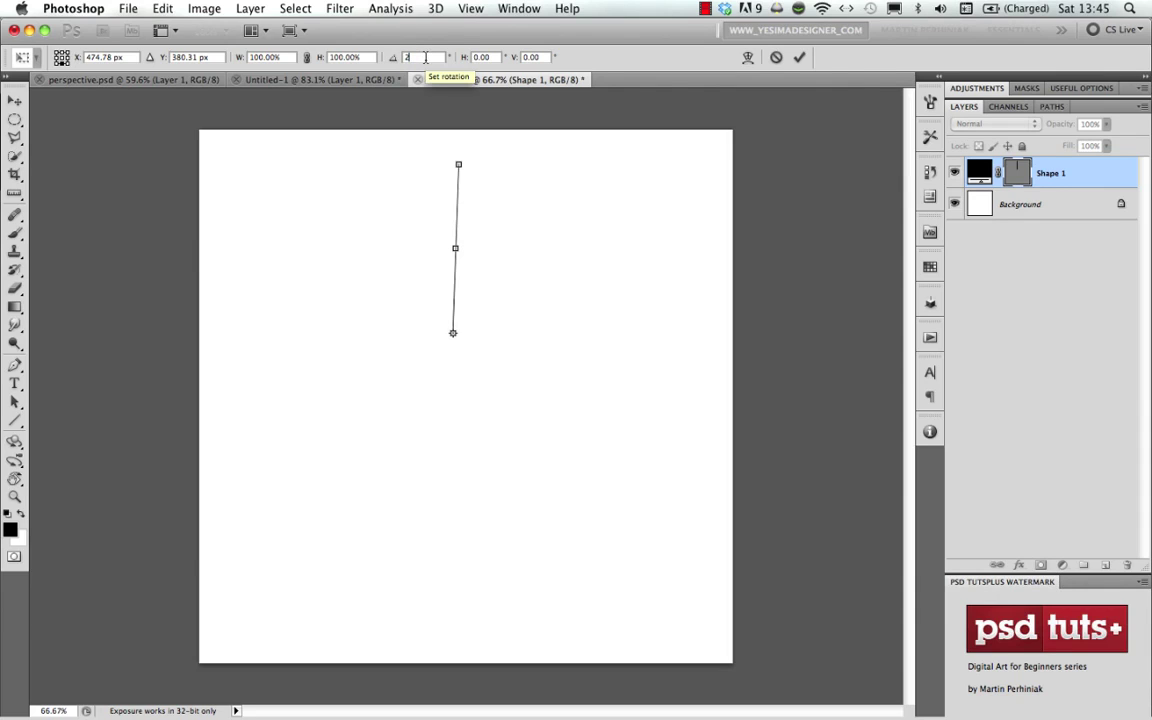
pyautogui.press('Return')
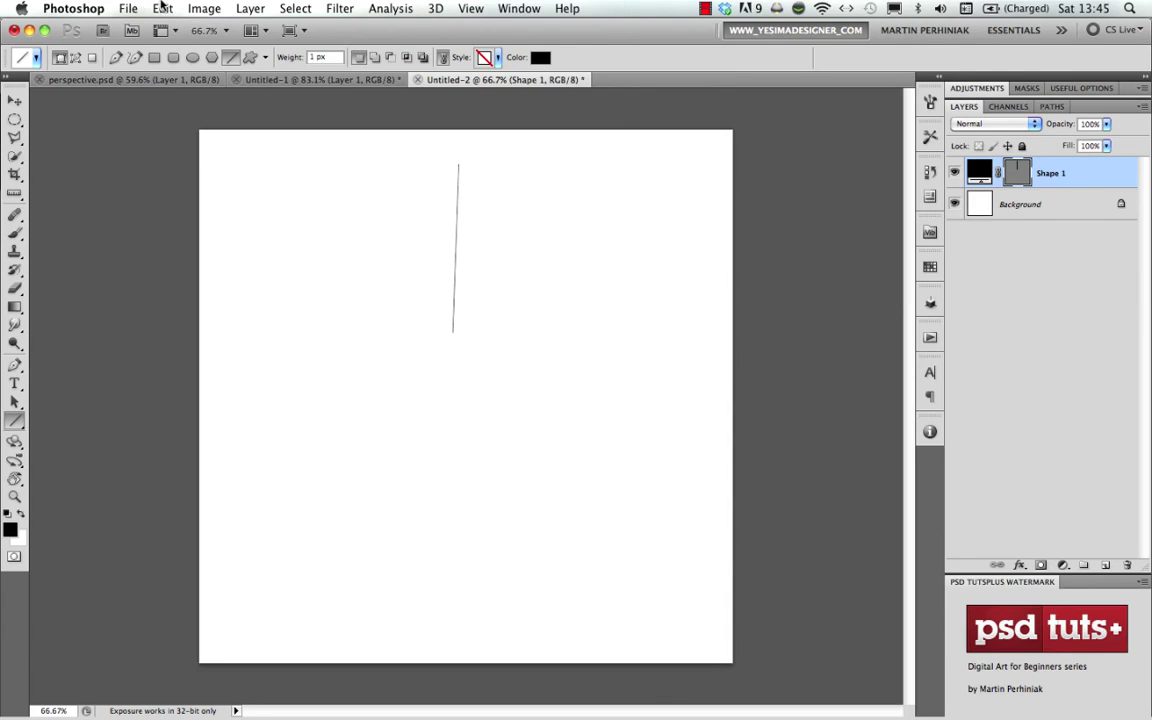
# Repeat the 2° rotation twice through Edit > Transform Path > Again.
pyautogui.click(165, 9)
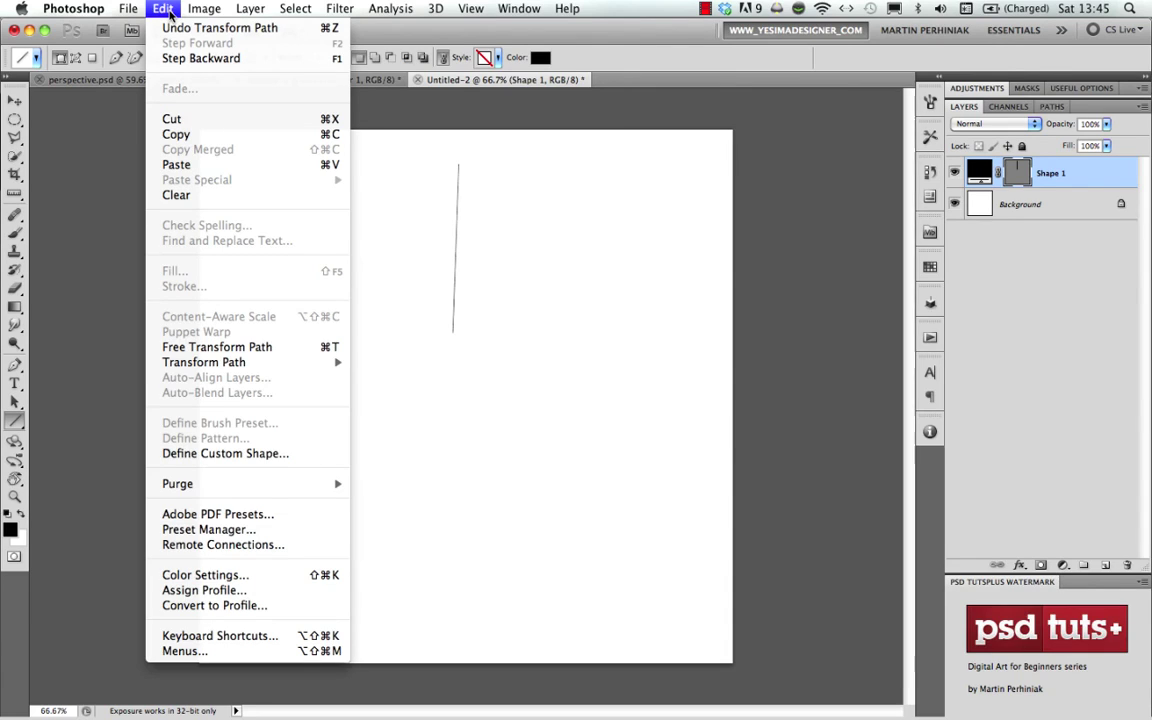
pyautogui.moveTo(232, 362)
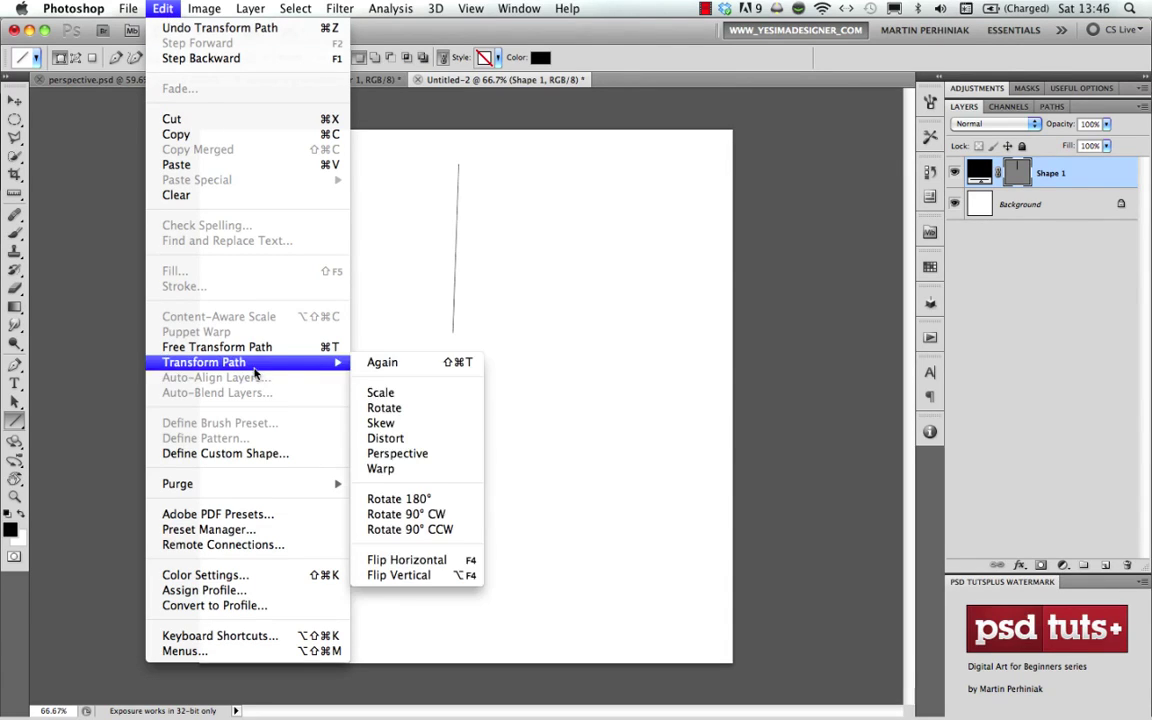
pyautogui.click(421, 366)
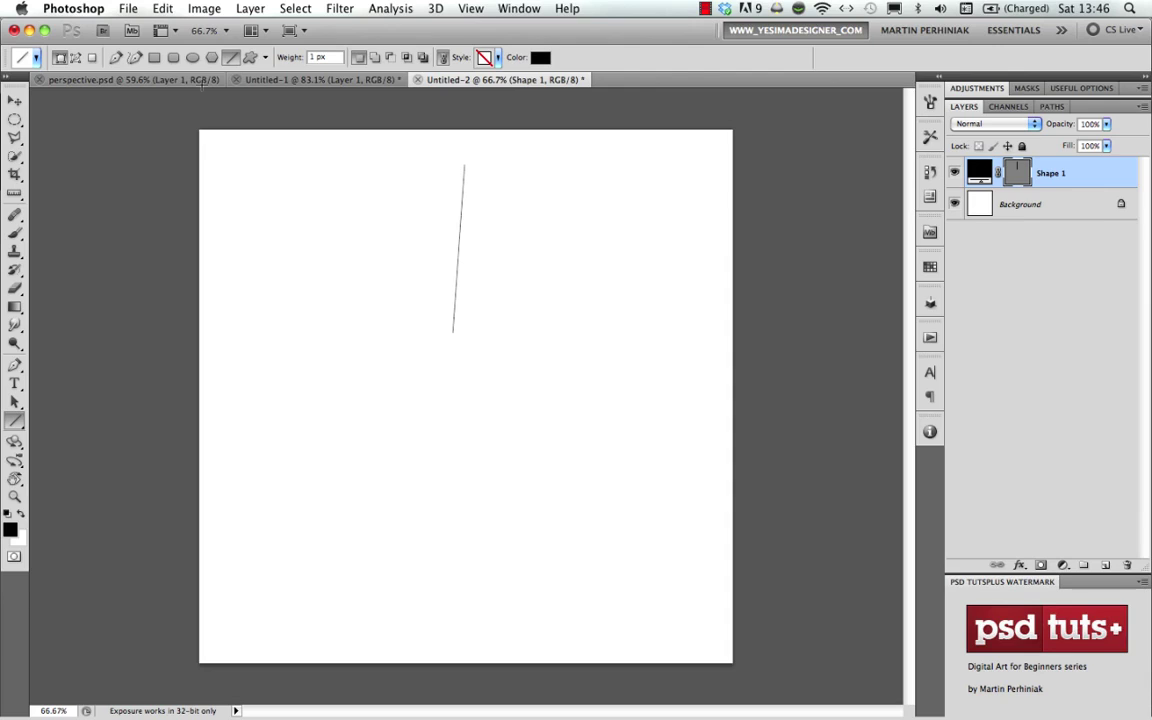
pyautogui.click(162, 9)
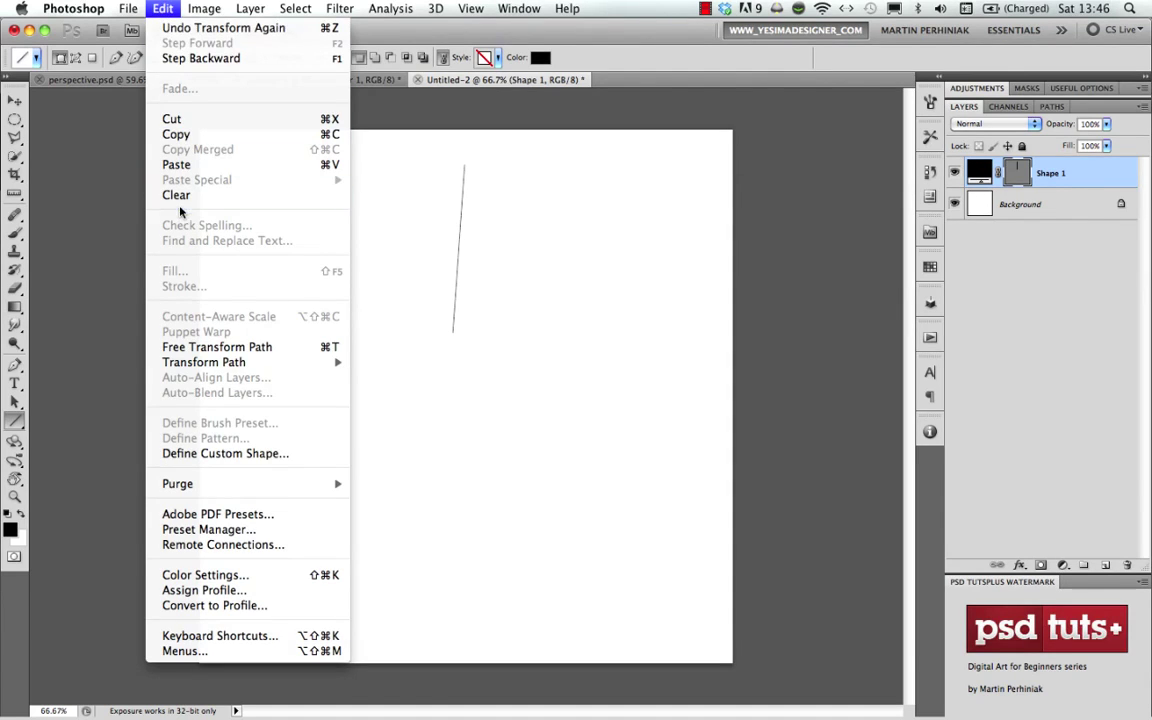
pyautogui.moveTo(335, 363)
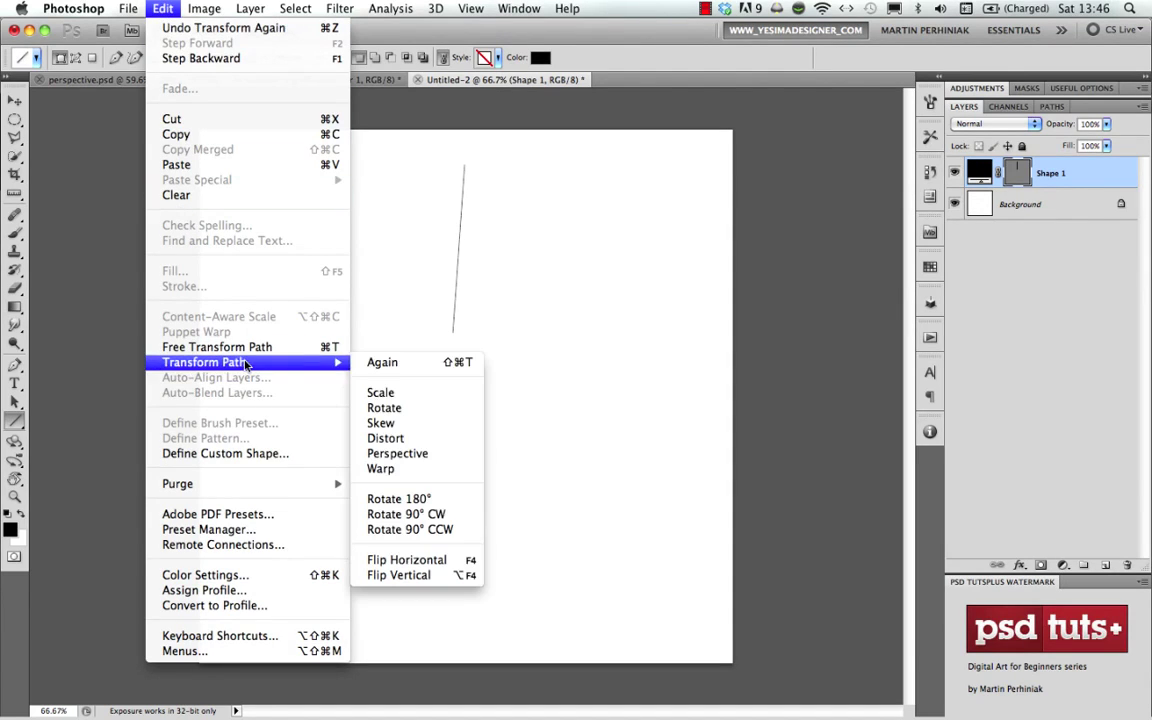
pyautogui.click(385, 363)
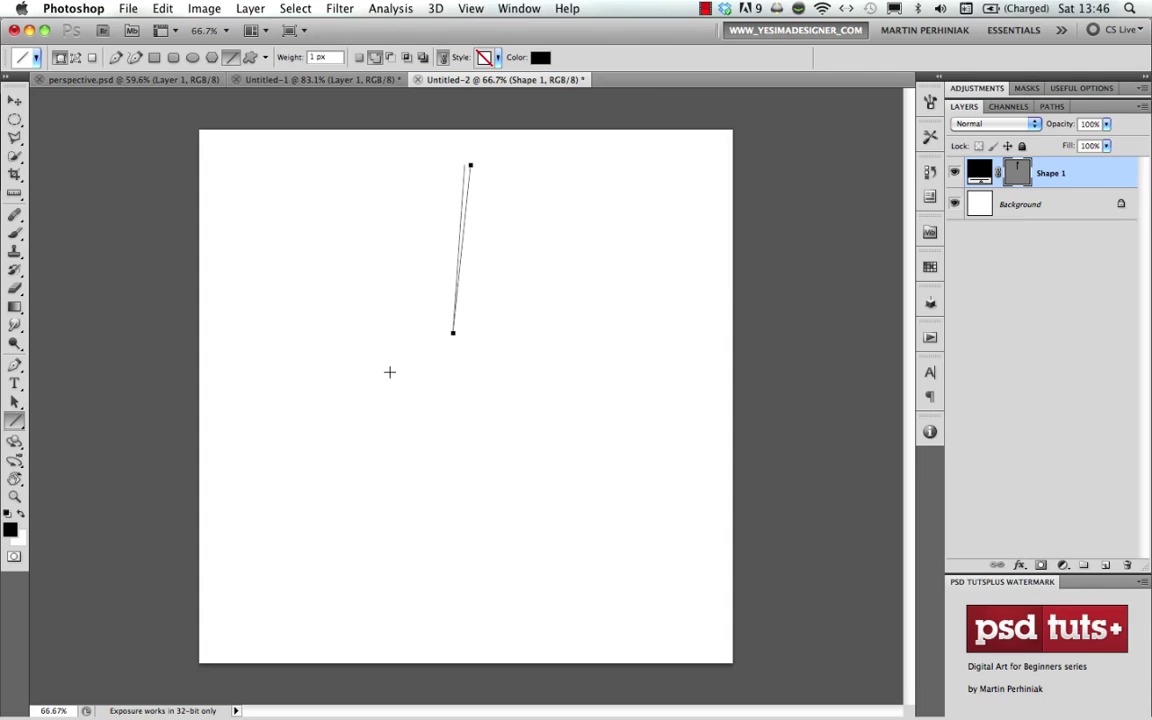
# Dismiss the Edit > Transform Path submenu without applying anything.
pyautogui.click(155, 9)
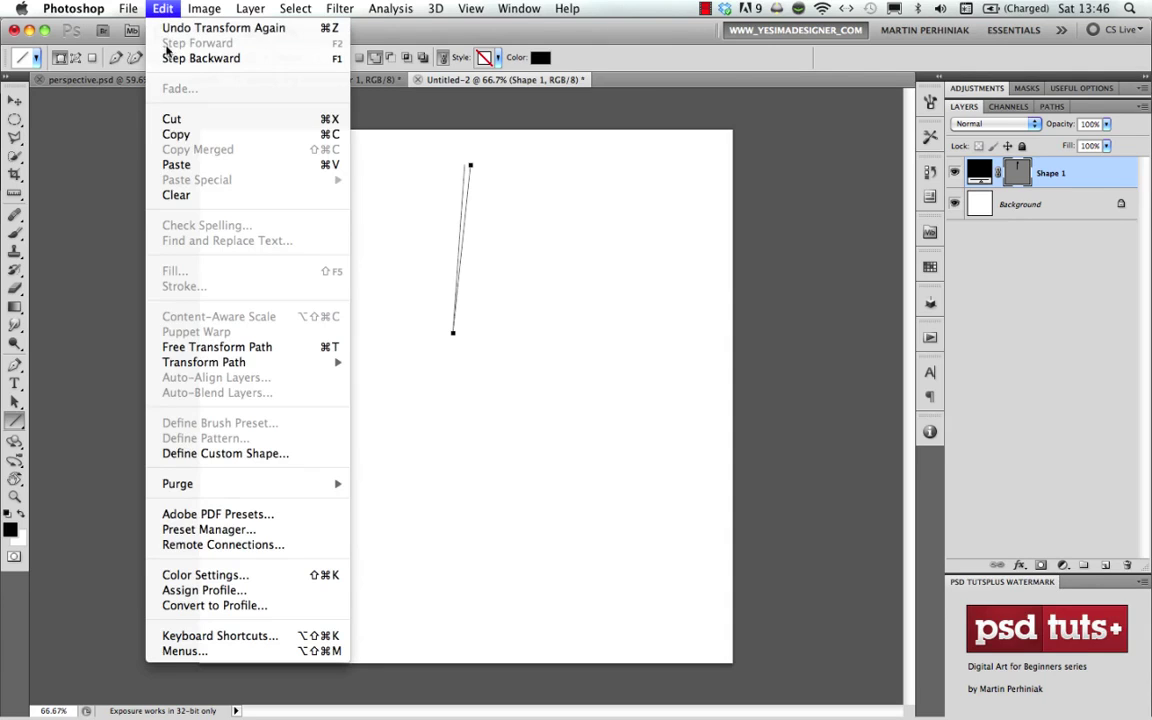
pyautogui.moveTo(250, 363)
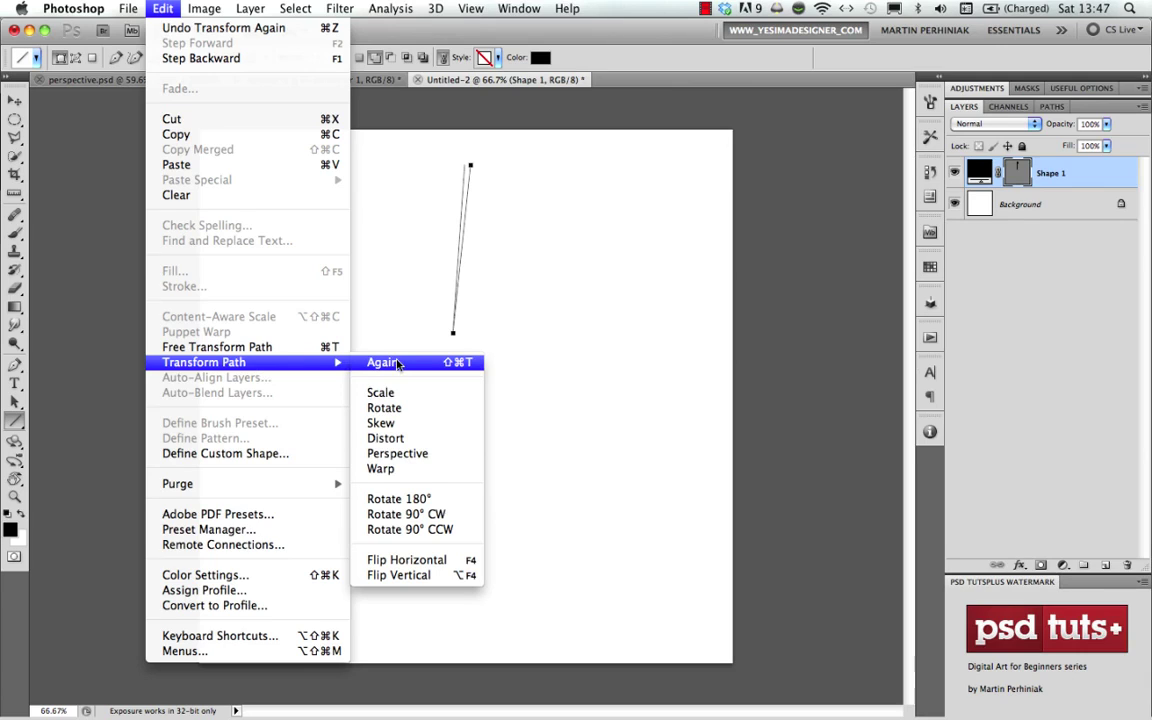
pyautogui.click(570, 345)
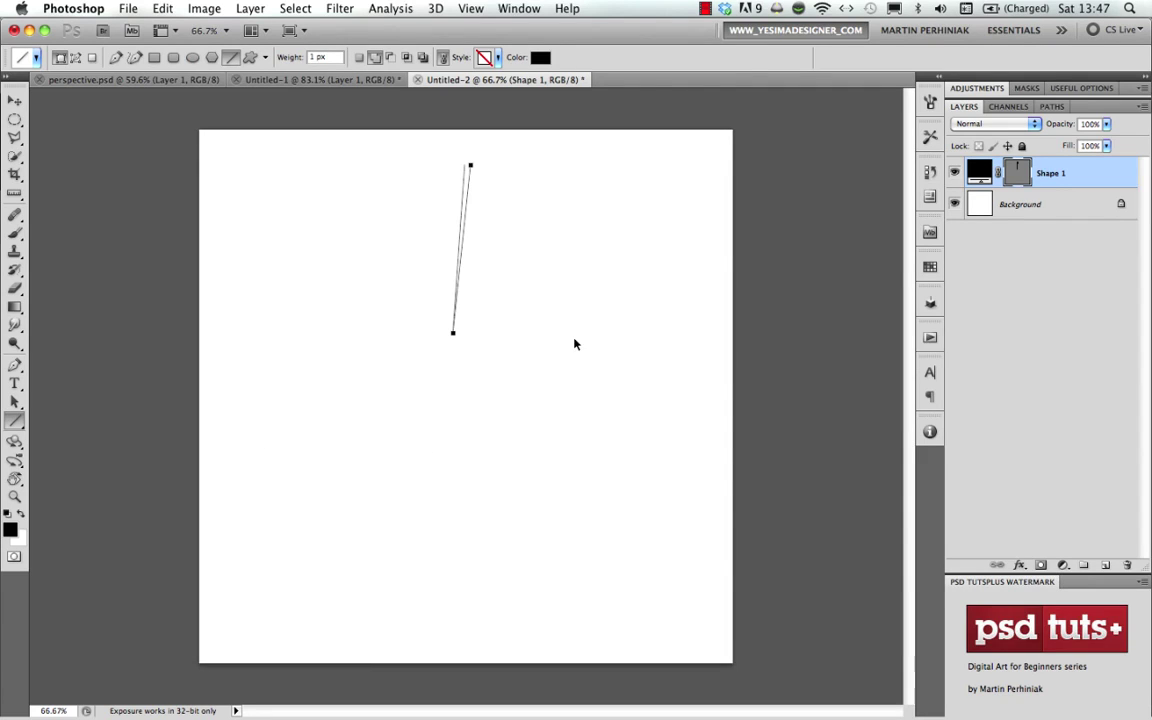
# Repeat the 2° rotation as copies, fanning lines from the bottom point past horizontal.
pyautogui.hotkey('ctrl', 'shift', 't')
pyautogui.hotkey('ctrl', 'z')
pyautogui.hotkey('ctrl', 'alt', 'shift', 't')
pyautogui.hotkey('ctrl', 'alt', 'shift', 't')
pyautogui.hotkey('ctrl', 'alt', 'shift', 't')
pyautogui.hotkey('ctrl', 'alt', 'shift', 't')
pyautogui.hotkey('ctrl', 'alt', 'shift', 't')
pyautogui.hotkey('ctrl', 'alt', 'shift', 't')
pyautogui.hotkey('ctrl', 'alt', 'shift', 't')
pyautogui.hotkey('ctrl', 'alt', 'shift', 't')
pyautogui.hotkey('ctrl', 'alt', 'shift', 't')
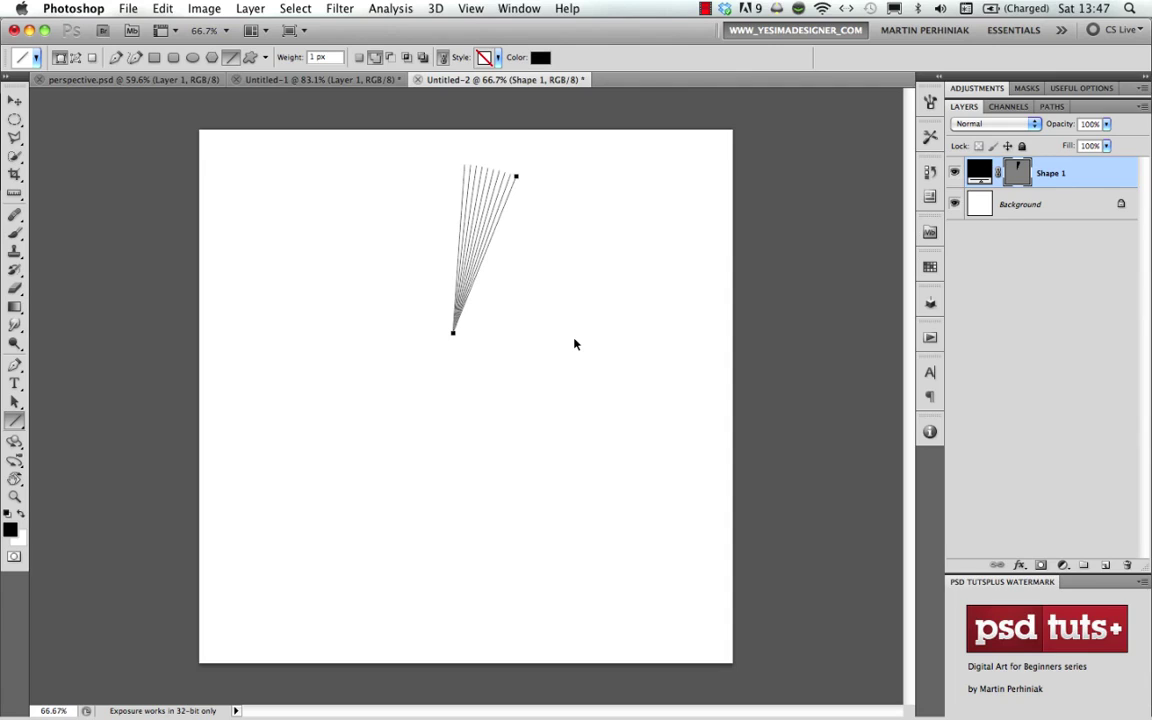
pyautogui.hotkey('ctrl', 'alt', 'shift', 't')
pyautogui.hotkey('ctrl', 'alt', 'shift', 't')
pyautogui.hotkey('ctrl', 'alt', 'shift', 't')
pyautogui.hotkey('ctrl', 'alt', 'shift', 't')
pyautogui.hotkey('ctrl', 'alt', 'shift', 't')
pyautogui.hotkey('ctrl', 'alt', 'shift', 't')
pyautogui.hotkey('ctrl', 'alt', 'shift', 't')
pyautogui.hotkey('ctrl', 'alt', 'shift', 't')
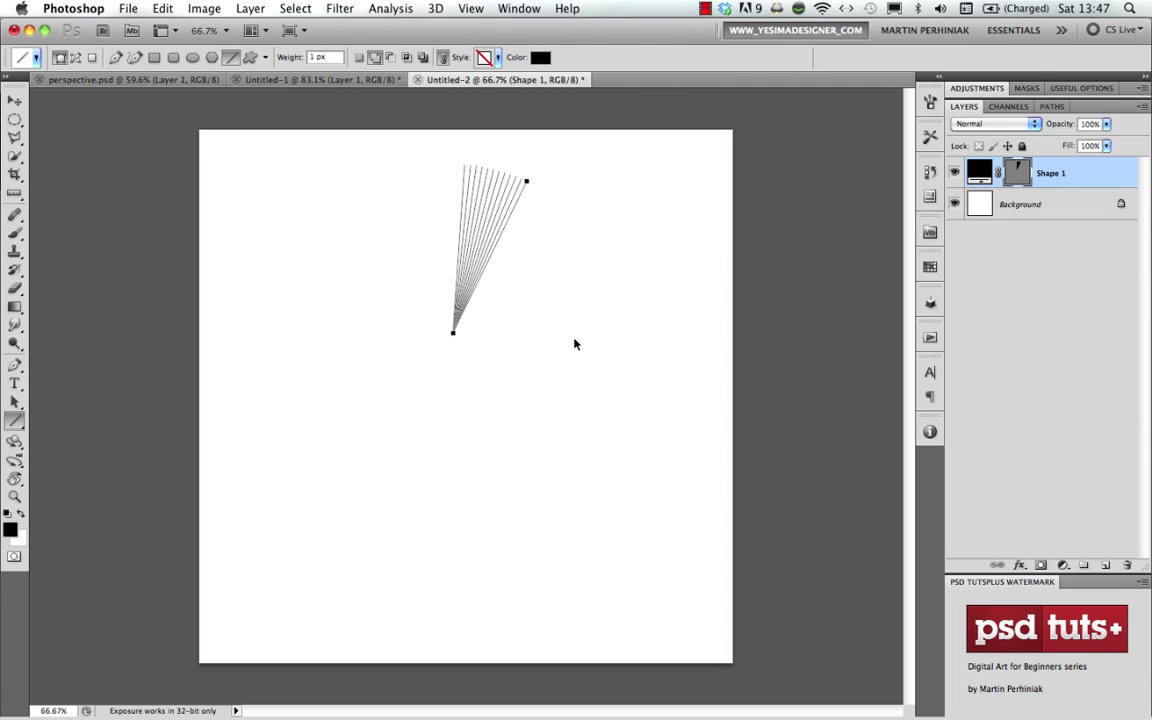
pyautogui.hotkey('ctrl', 'alt', 'shift', 't')
pyautogui.hotkey('ctrl', 'alt', 'shift', 't')
pyautogui.hotkey('ctrl', 'alt', 'shift', 't')
pyautogui.hotkey('ctrl', 'alt', 'shift', 't')
pyautogui.hotkey('ctrl', 'alt', 'shift', 't')
pyautogui.hotkey('ctrl', 'alt', 'shift', 't')
pyautogui.hotkey('ctrl', 'alt', 'shift', 't')
pyautogui.hotkey('ctrl', 'alt', 'shift', 't')
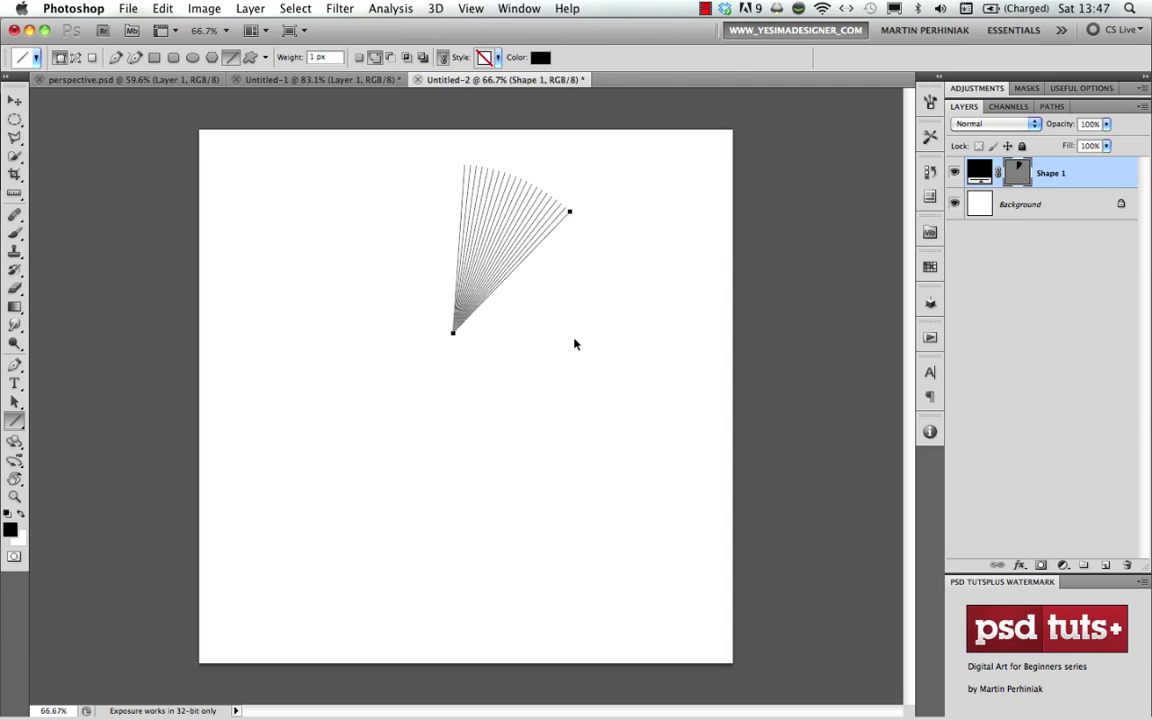
pyautogui.hotkey('ctrl', 'alt', 'shift', 't')
pyautogui.hotkey('ctrl', 'alt', 'shift', 't')
pyautogui.hotkey('ctrl', 'alt', 'shift', 't')
pyautogui.hotkey('ctrl', 'alt', 'shift', 't')
pyautogui.hotkey('ctrl', 'alt', 'shift', 't')
pyautogui.hotkey('ctrl', 'alt', 'shift', 't')
pyautogui.hotkey('ctrl', 'alt', 'shift', 't')
pyautogui.hotkey('ctrl', 'alt', 'shift', 't')
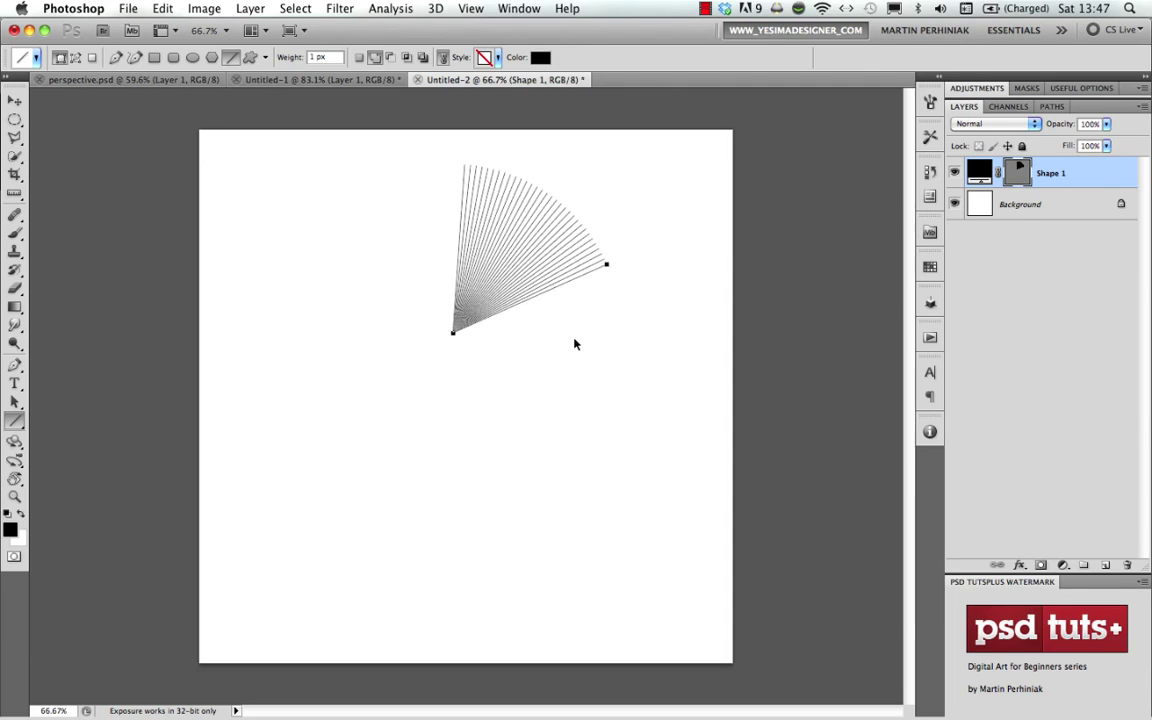
pyautogui.hotkey('ctrl', 'alt', 'shift', 't')
pyautogui.hotkey('ctrl', 'alt', 'shift', 't')
pyautogui.hotkey('ctrl', 'alt', 'shift', 't')
pyautogui.hotkey('ctrl', 'alt', 'shift', 't')
pyautogui.hotkey('ctrl', 'alt', 'shift', 't')
pyautogui.hotkey('ctrl', 'alt', 'shift', 't')
pyautogui.hotkey('ctrl', 'alt', 'shift', 't')
pyautogui.hotkey('ctrl', 'alt', 'shift', 't')
pyautogui.hotkey('ctrl', 'alt', 'shift', 't')
pyautogui.hotkey('ctrl', 'alt', 'shift', 't')
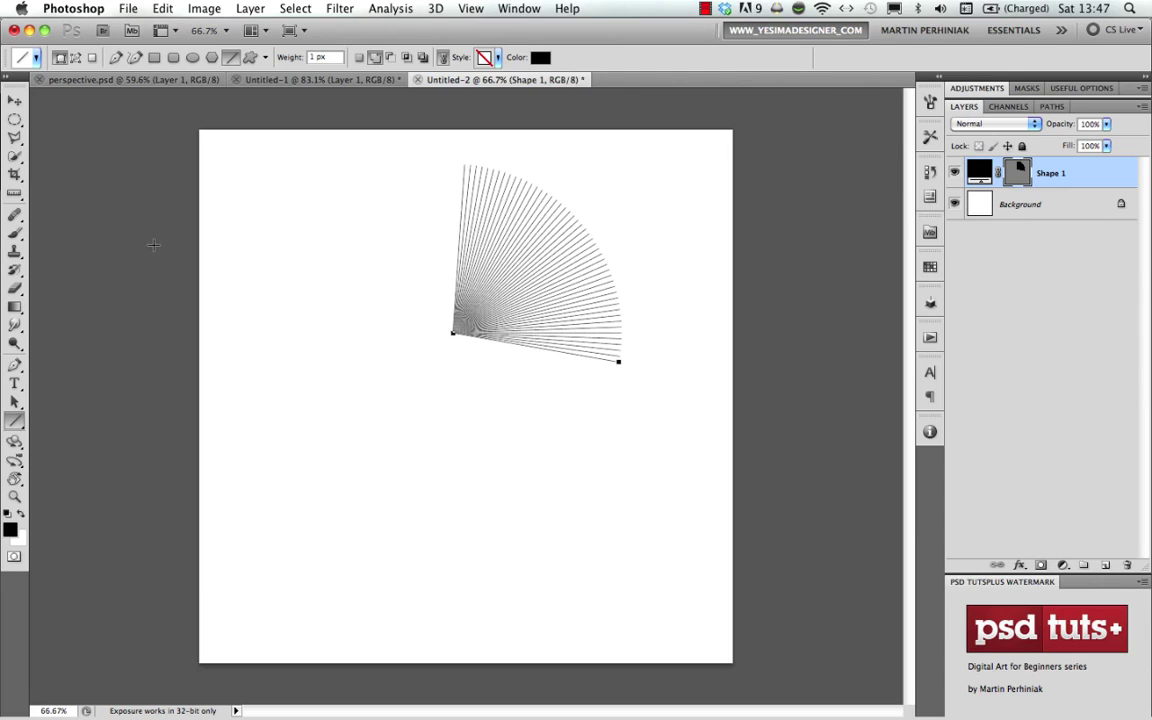
pyautogui.click(151, 7)
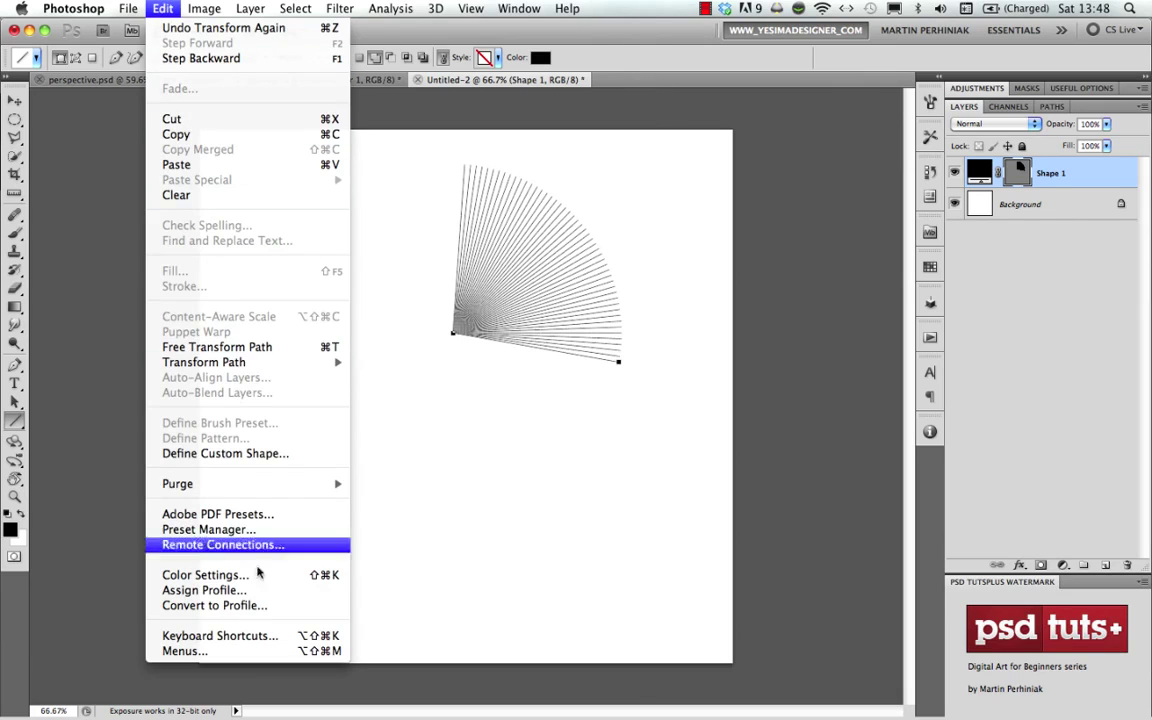
pyautogui.click(258, 645)
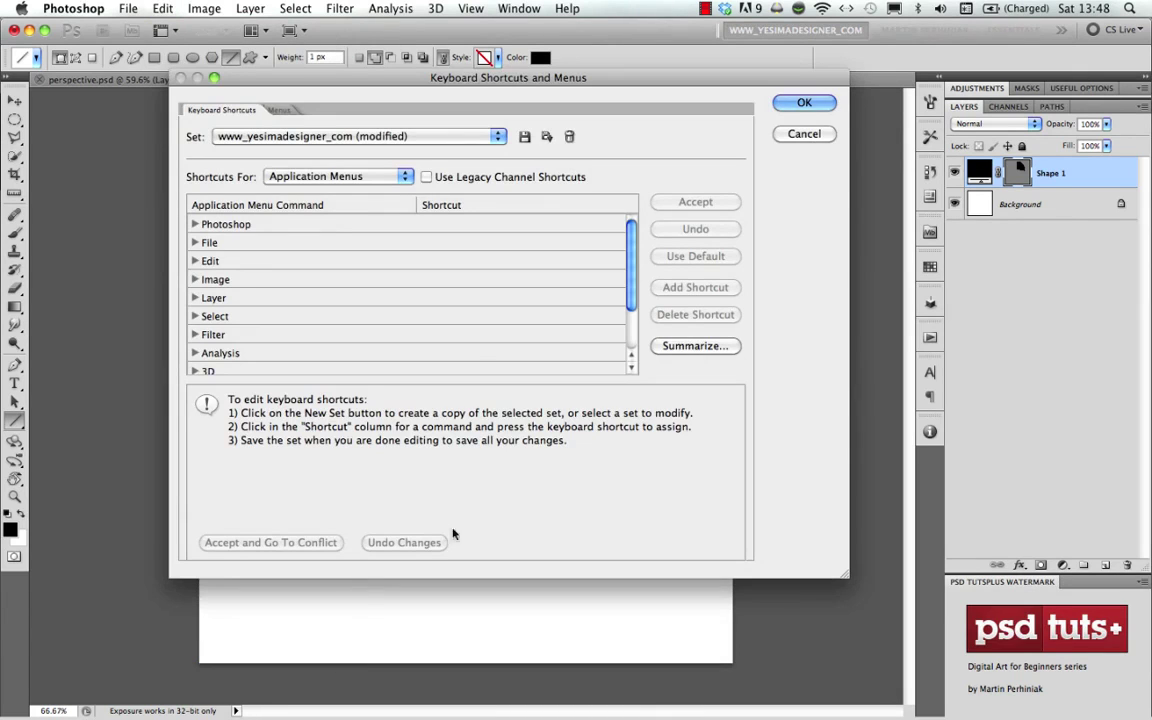
pyautogui.click(195, 260)
pyautogui.moveTo(631, 229); pyautogui.dragTo(560, 283)
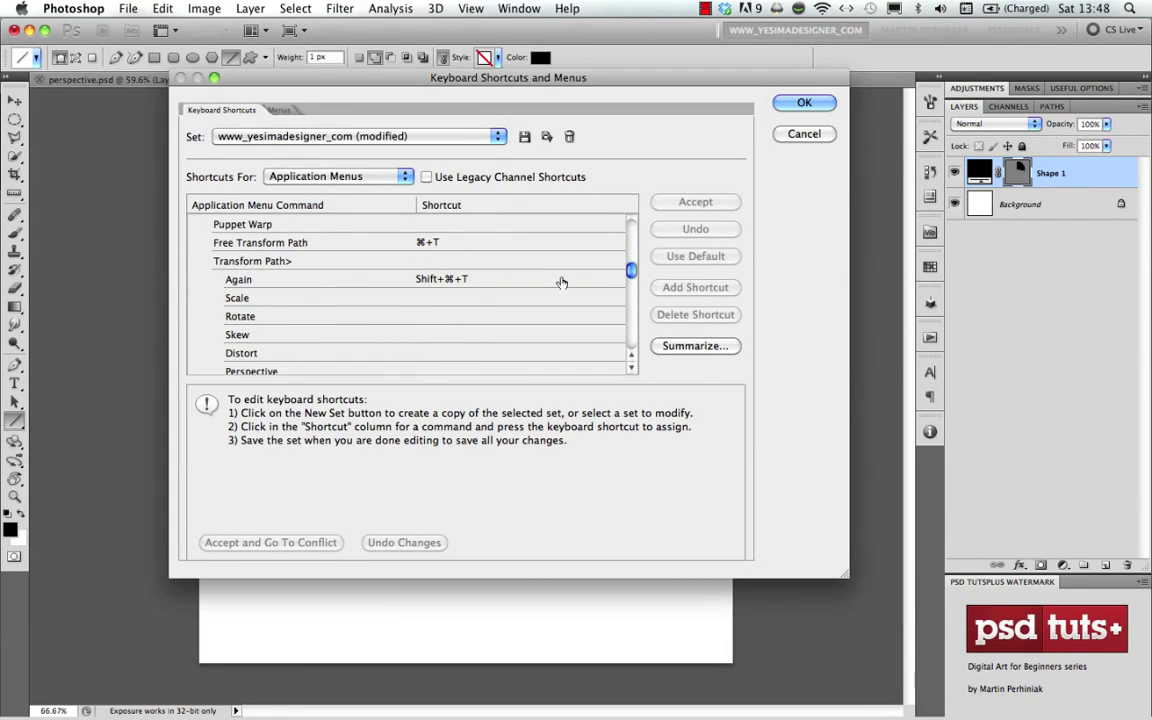
pyautogui.click(440, 281)
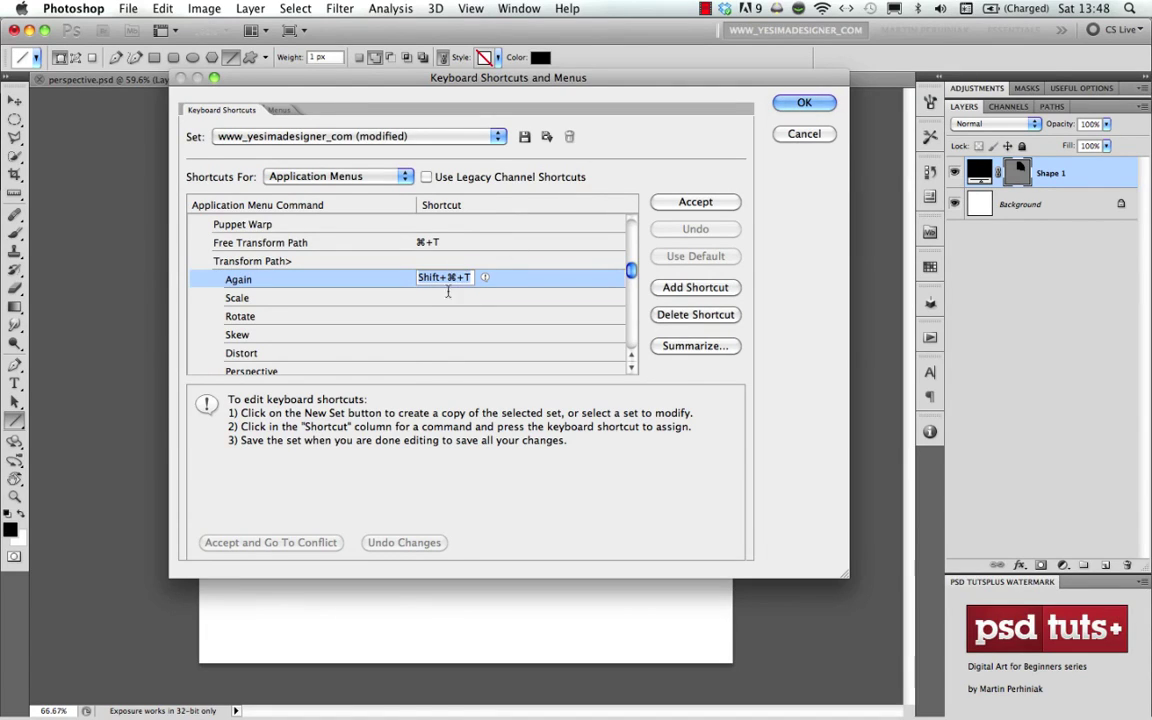
pyautogui.click(683, 201)
pyautogui.click(804, 102)
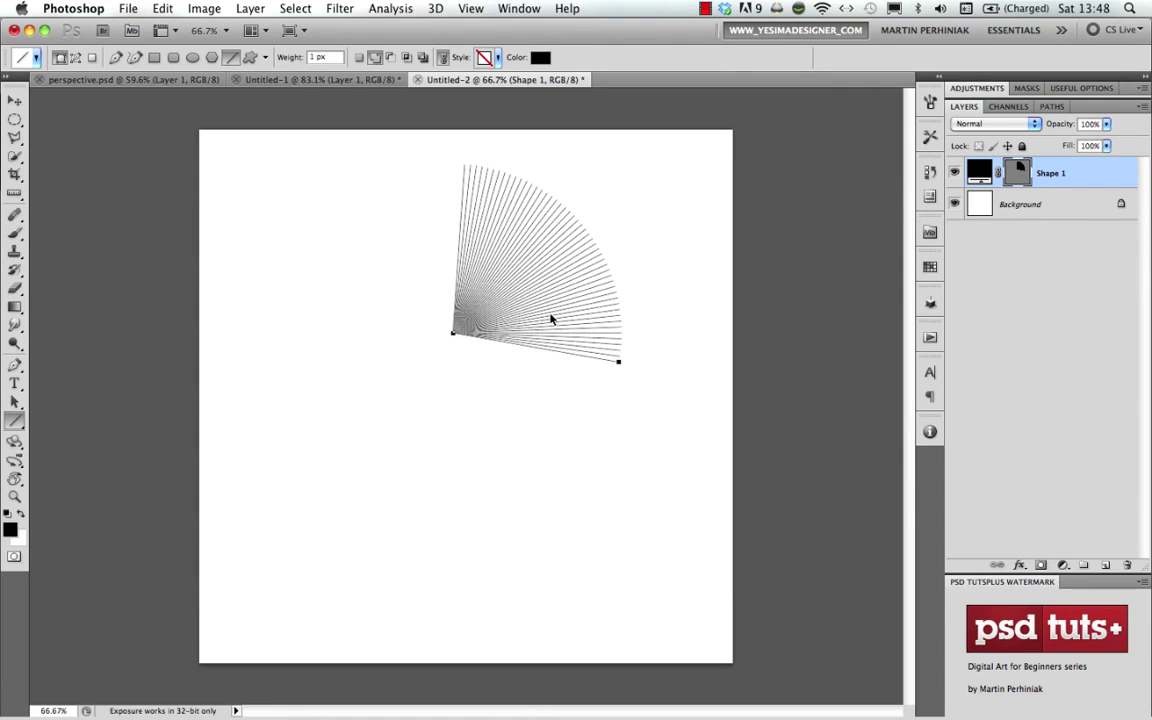
# Repeat the 2° rotated copies into a full 360° starburst and combine them with Add to shape area.
pyautogui.press('super+alt+shift+t')
pyautogui.press('super+z')
pyautogui.press('super+alt+shift+t')
pyautogui.press('super+alt+shift+t')
pyautogui.press('super+alt+shift+t')
pyautogui.press('super+alt+shift+t')
pyautogui.press('super+alt+shift+t')
pyautogui.press('super+alt+shift+t')
pyautogui.press('super+alt+shift+t')
pyautogui.press('super+alt+shift+t')
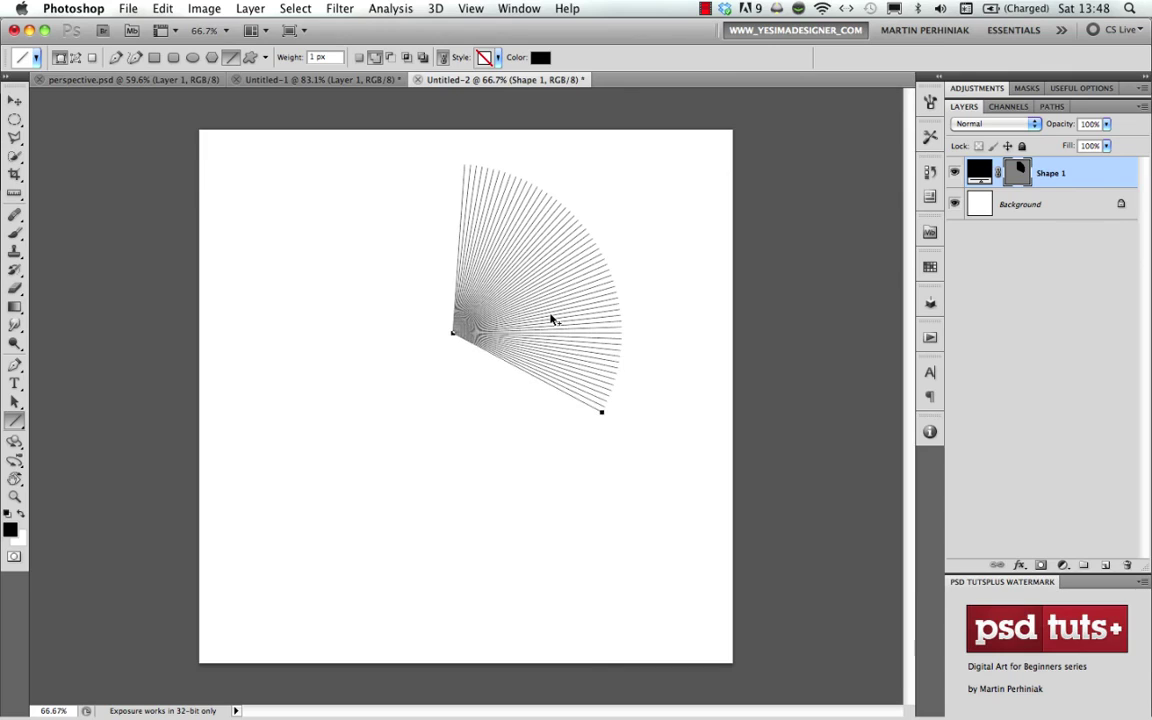
pyautogui.press('super+alt+shift+t')
pyautogui.press('super+alt+shift+t')
pyautogui.press('super+alt+shift+t')
pyautogui.press('super+alt+shift+t')
pyautogui.press('super+alt+shift+t')
pyautogui.press('super+alt+shift+t')
pyautogui.press('super+alt+shift+t')
pyautogui.press('super+alt+shift+t')
pyautogui.press('super+alt+shift+t')
pyautogui.press('super+alt+shift+t')
pyautogui.press('super+alt+shift+t')
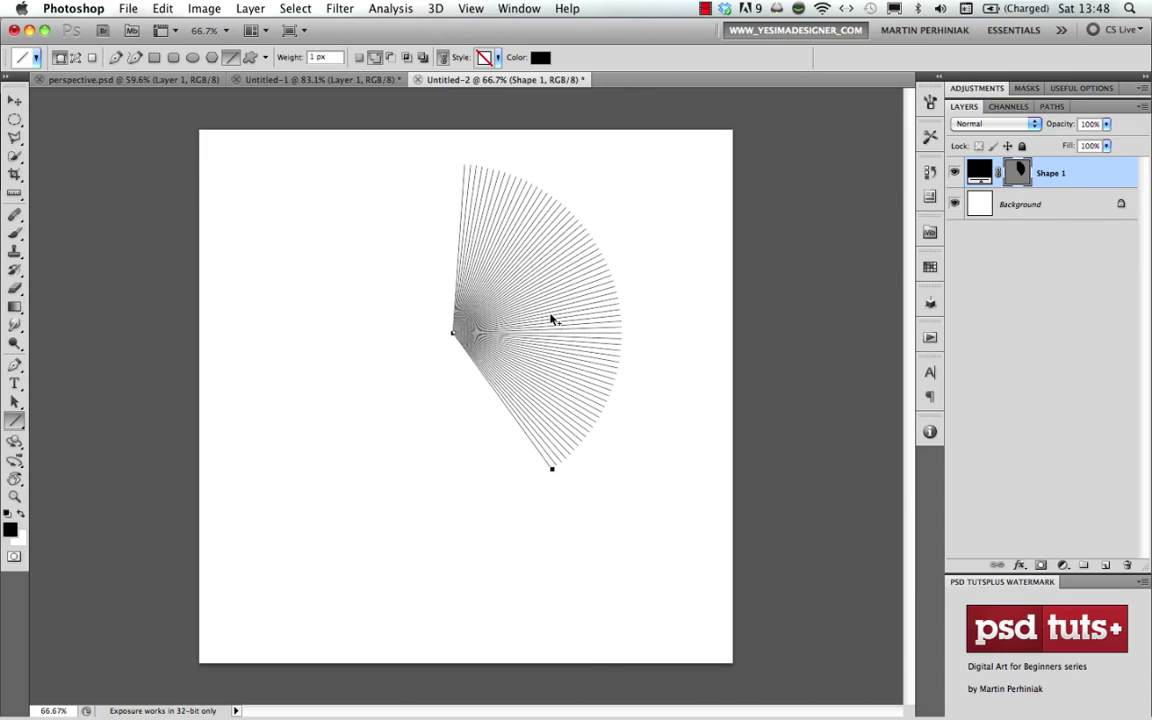
pyautogui.press('super+alt+shift+t')
pyautogui.press('super+alt+shift+t')
pyautogui.press('super+alt+shift+t')
pyautogui.press('super+alt+shift+t')
pyautogui.press('super+alt+shift+t')
pyautogui.press('super+alt+shift+t')
pyautogui.press('super+alt+shift+t')
pyautogui.press('super+alt+shift+t')
pyautogui.press('super+alt+shift+t')
pyautogui.press('super+alt+shift+t')
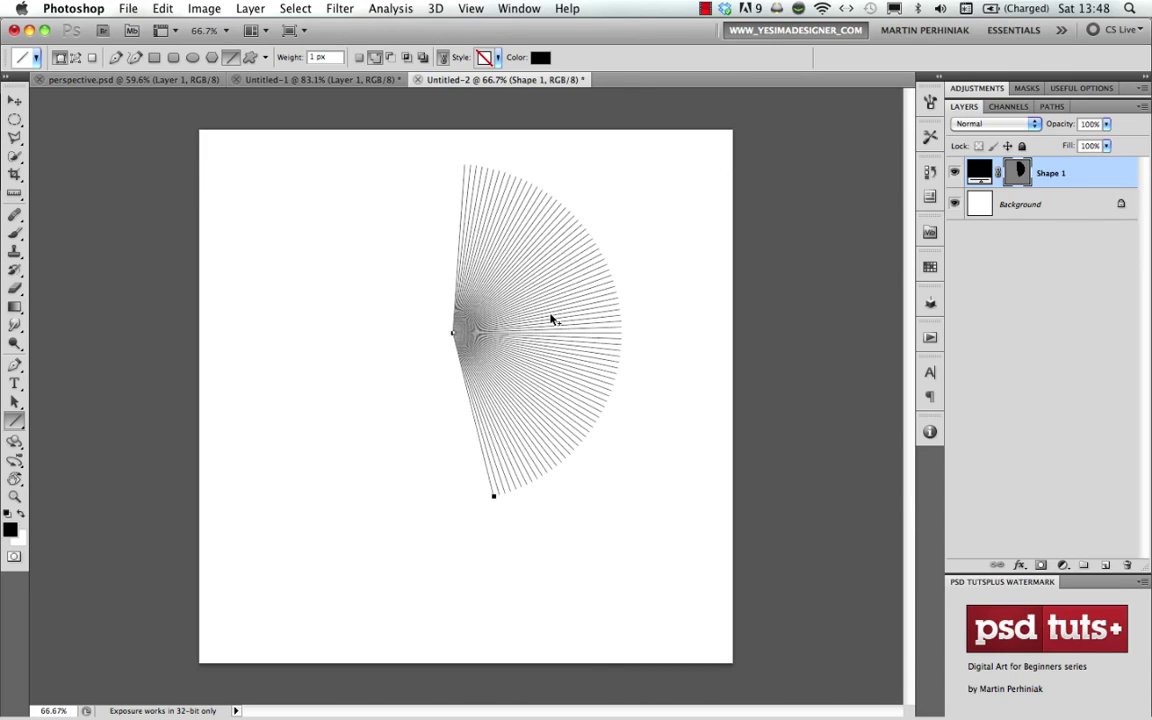
pyautogui.press('super+alt+shift+t')
pyautogui.press('super+alt+shift+t')
pyautogui.press('super+alt+shift+t')
pyautogui.press('super+alt+shift+t')
pyautogui.press('super+alt+shift+t')
pyautogui.press('super+alt+shift+t')
pyautogui.press('super+alt+shift+t')
pyautogui.press('super+alt+shift+t')
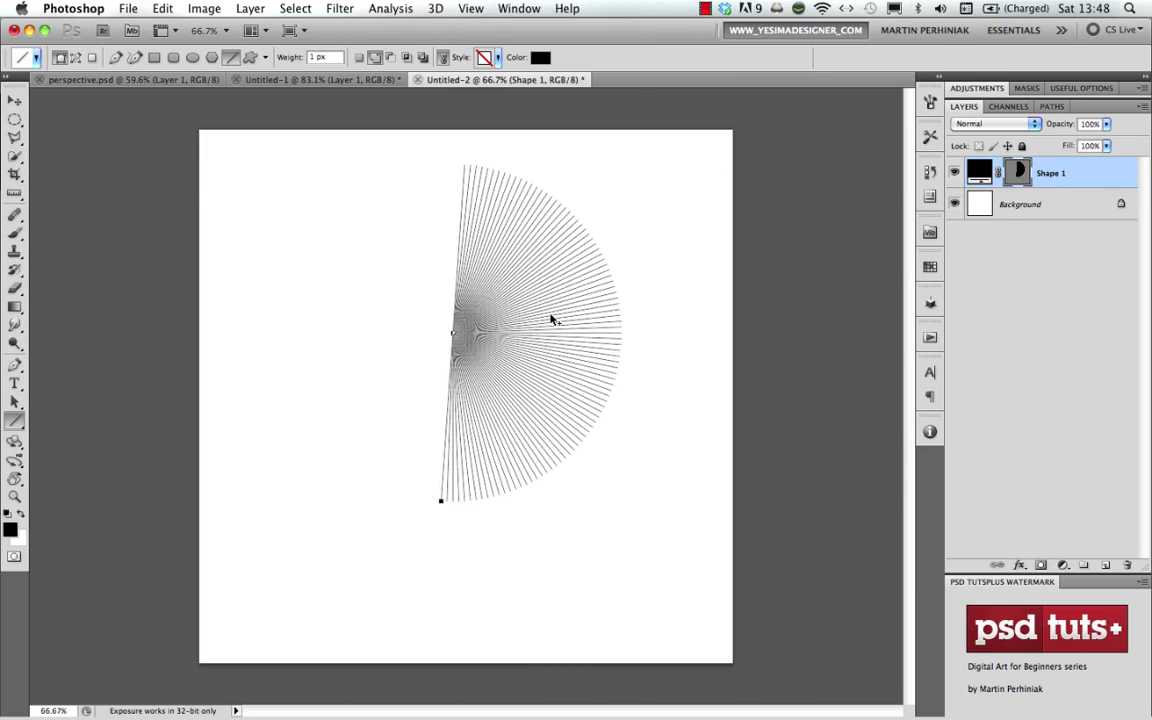
pyautogui.press('super+alt+shift+t')
pyautogui.press('super+alt+shift+t')
pyautogui.press('super+alt+shift+t')
pyautogui.press('super+alt+shift+t')
pyautogui.press('super+alt+shift+t')
pyautogui.press('super+alt+shift+t')
pyautogui.press('super+alt+shift+t')
pyautogui.press('super+alt+shift+t')
pyautogui.press('super+alt+shift+t')
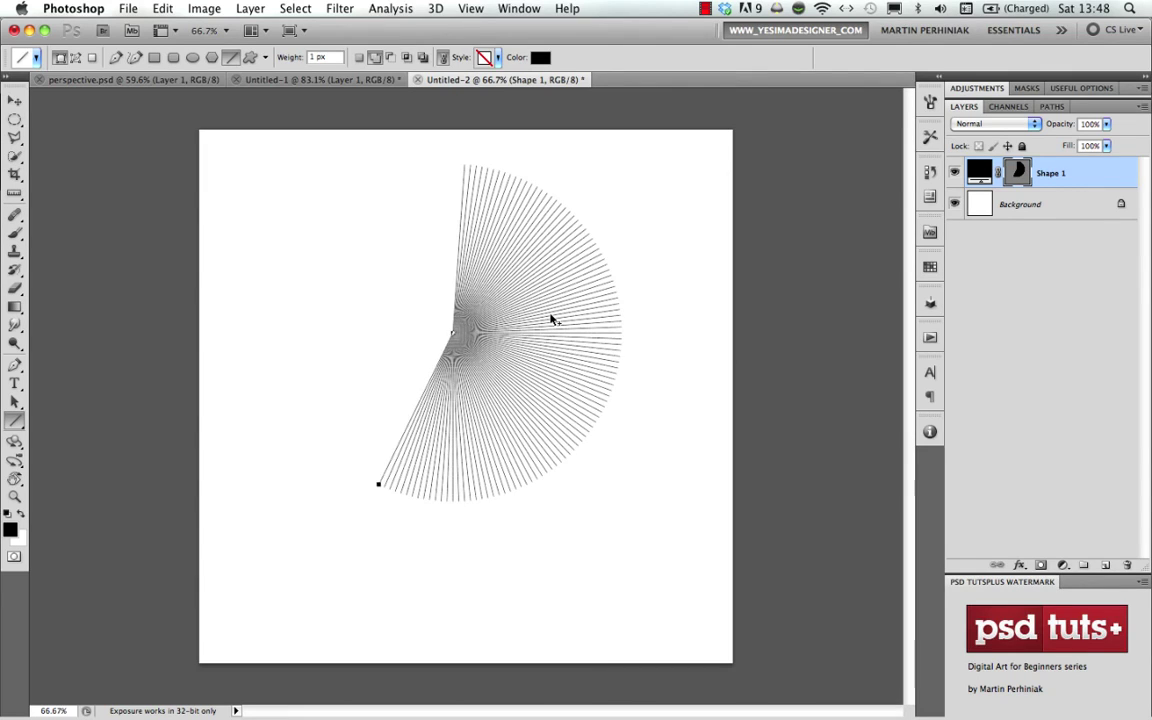
pyautogui.press('super+alt+shift+t')
pyautogui.press('super+alt+shift+t')
pyautogui.press('super+alt+shift+t')
pyautogui.press('super+alt+shift+t')
pyautogui.press('super+alt+shift+t')
pyautogui.press('super+alt+shift+t')
pyautogui.press('super+alt+shift+t')
pyautogui.press('super+alt+shift+t')
pyautogui.press('super+alt+shift+t')
pyautogui.press('super+alt+shift+t')
pyautogui.press('super+alt+shift+t')
pyautogui.press('super+alt+shift+t')
pyautogui.press('super+alt+shift+t')
pyautogui.press('super+alt+shift+t')
pyautogui.press('super+alt+shift+t')
pyautogui.press('super+alt+shift+t')
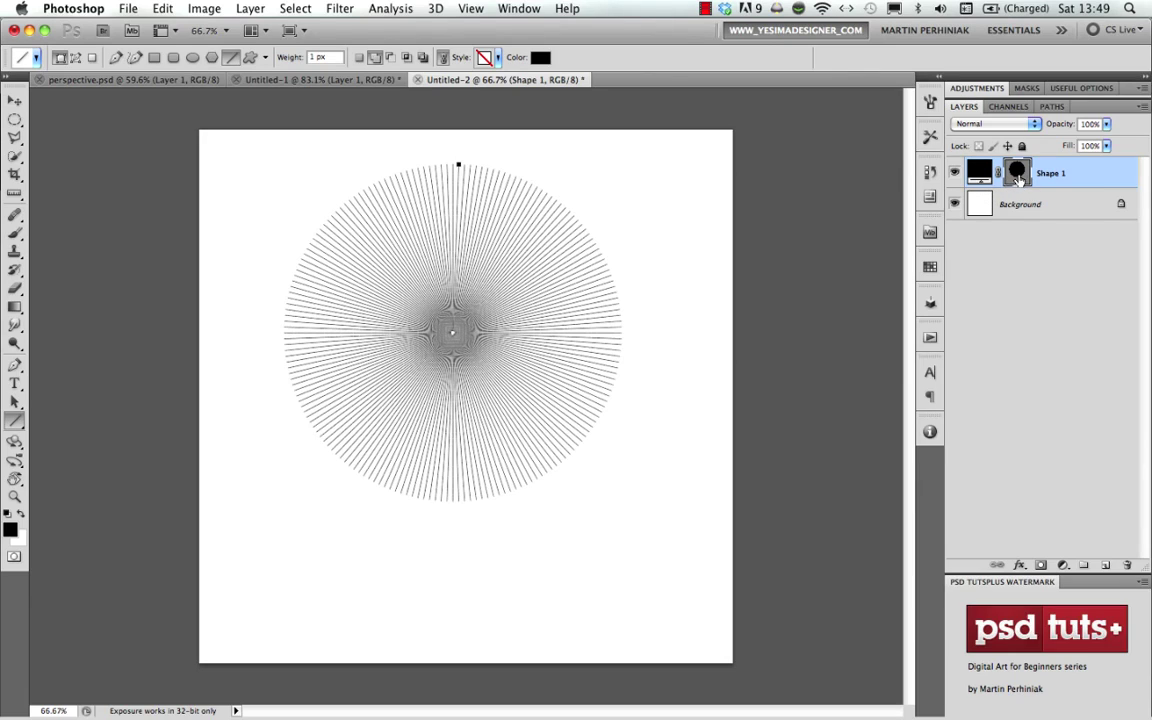
pyautogui.click(376, 58)
pyautogui.press('a')
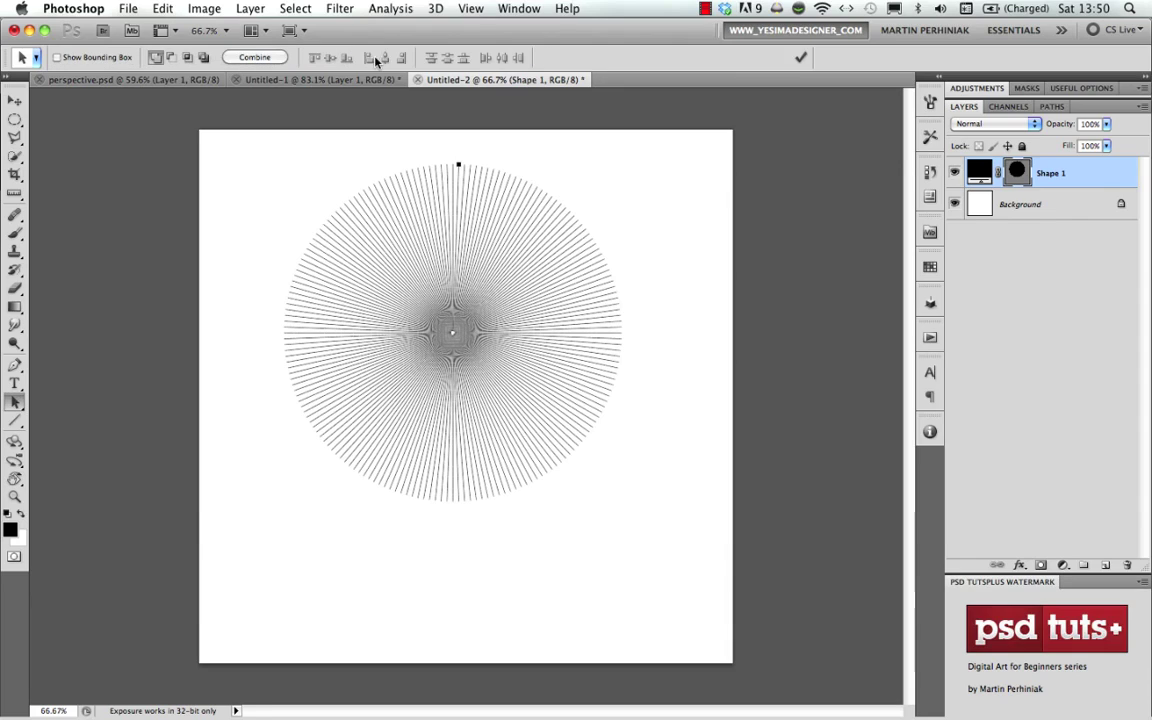
pyautogui.moveTo(257, 160); pyautogui.dragTo(675, 550)
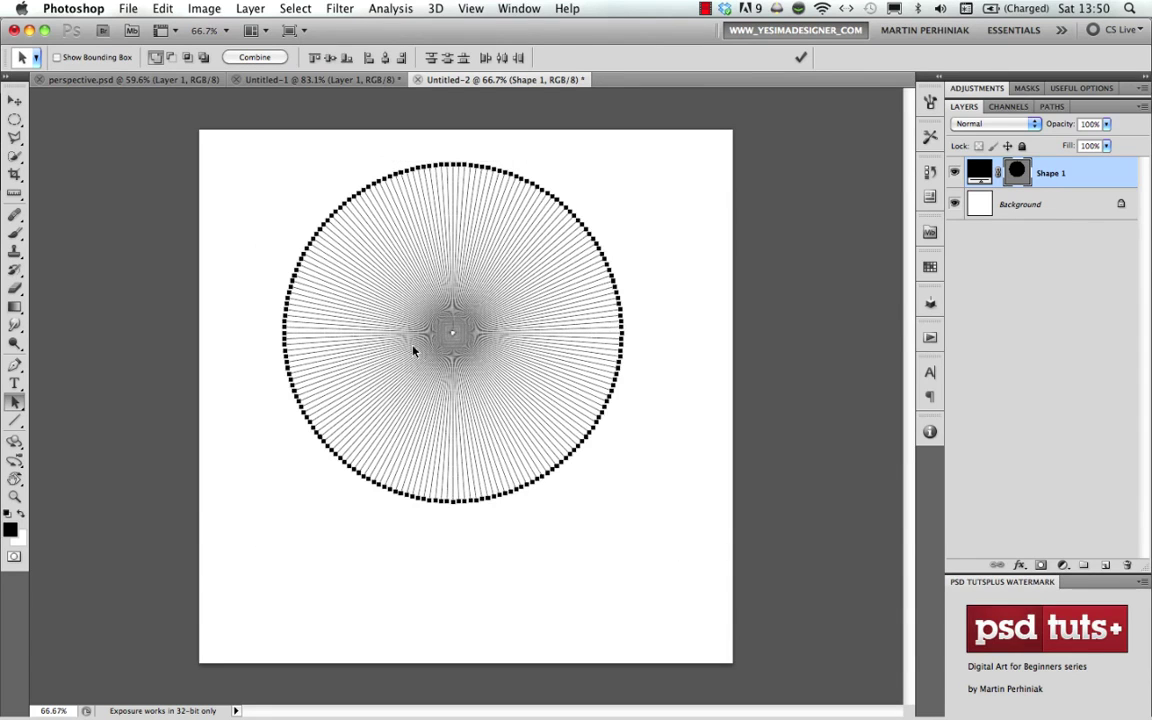
pyautogui.moveTo(457, 333); pyautogui.dragTo(558, 334)
pyautogui.moveTo(471, 355); pyautogui.dragTo(509, 393)
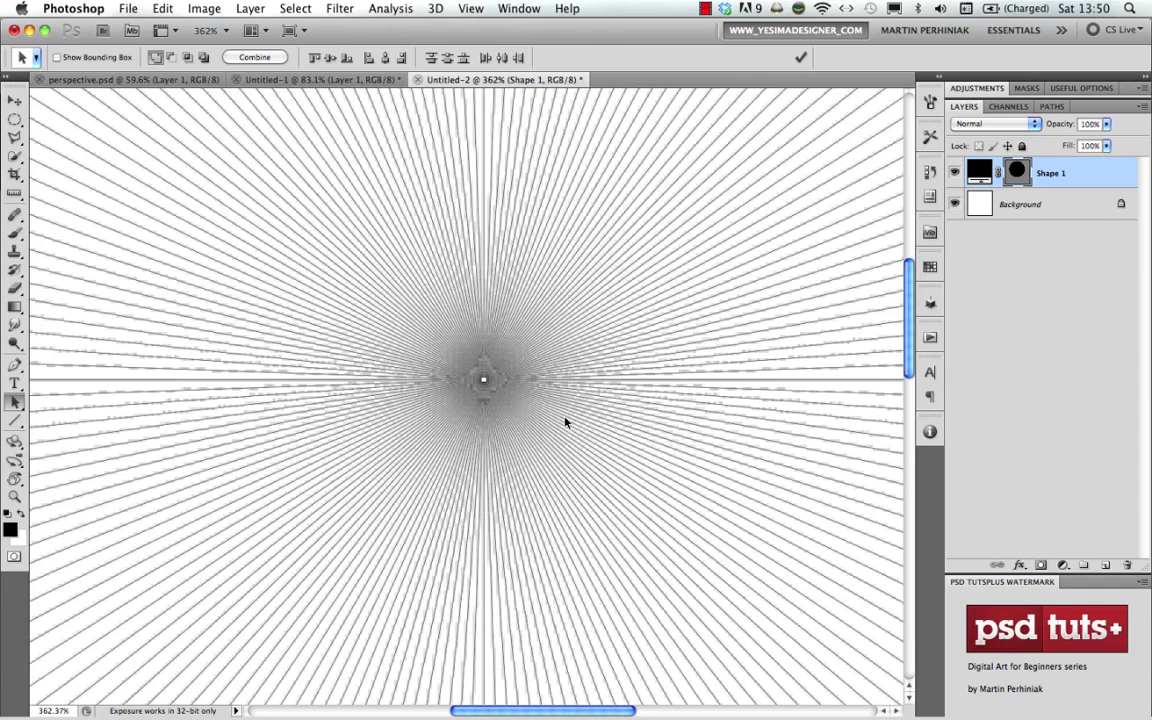
pyautogui.scroll(-3, 509, 350)
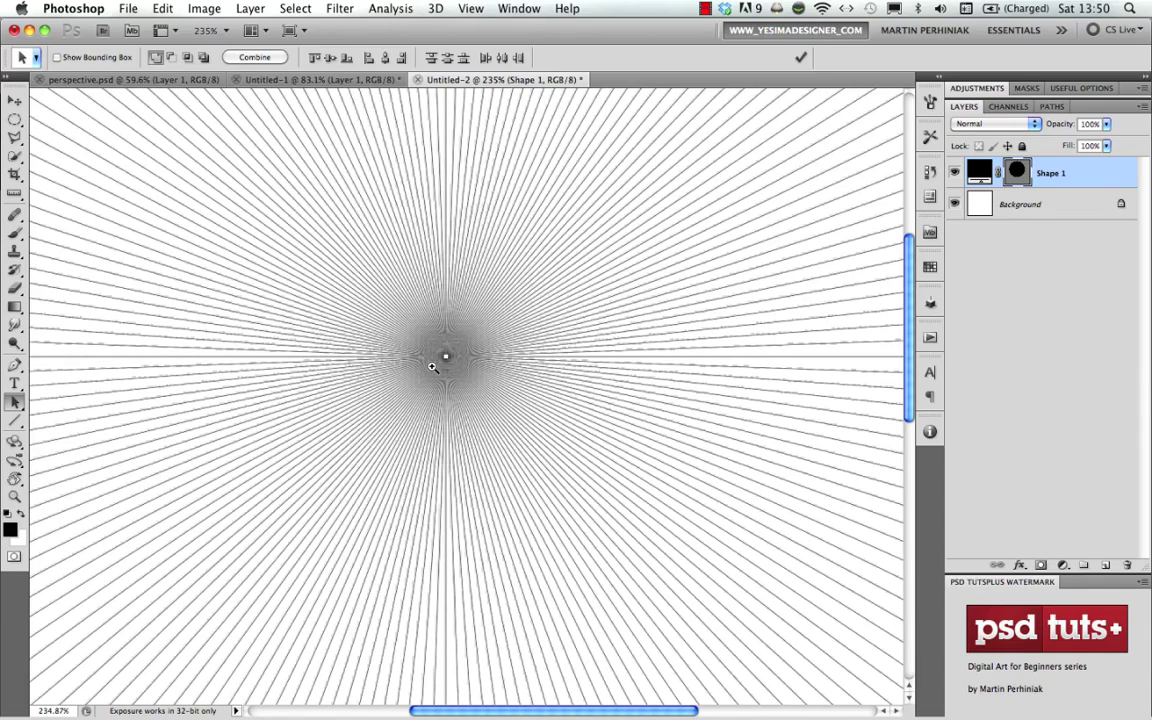
pyautogui.moveTo(445, 353); pyautogui.dragTo(463, 373)
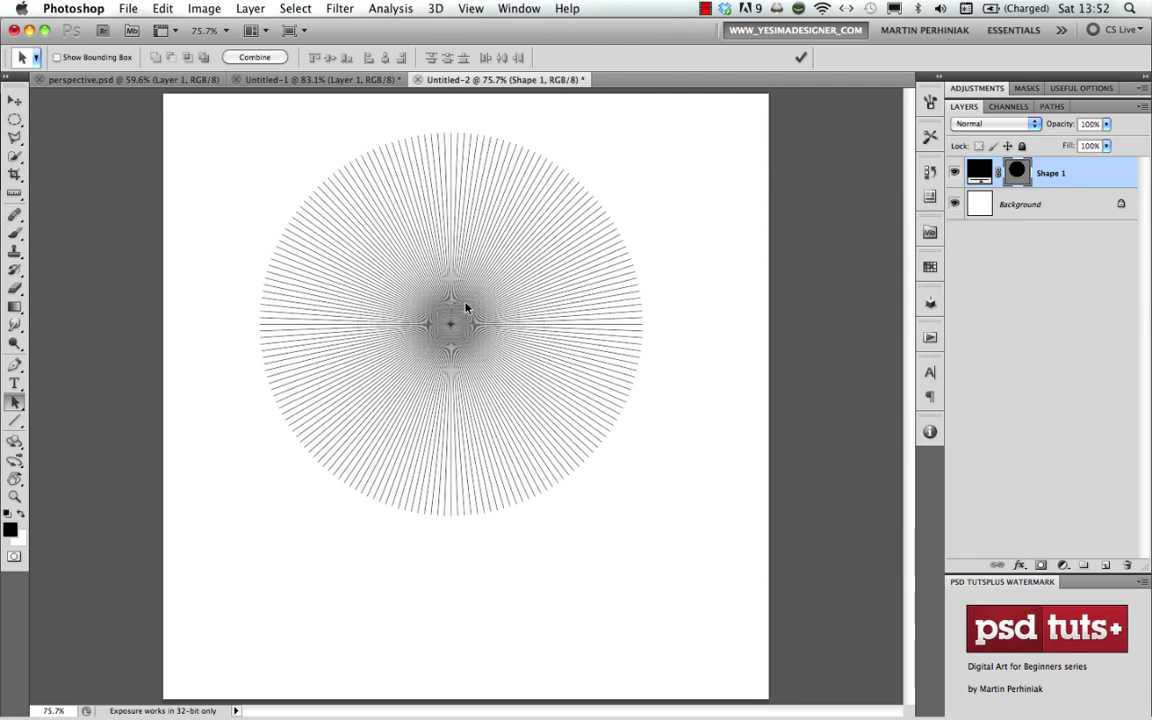
pyautogui.moveTo(447, 319); pyautogui.dragTo(470, 314)
pyautogui.press('super+0')
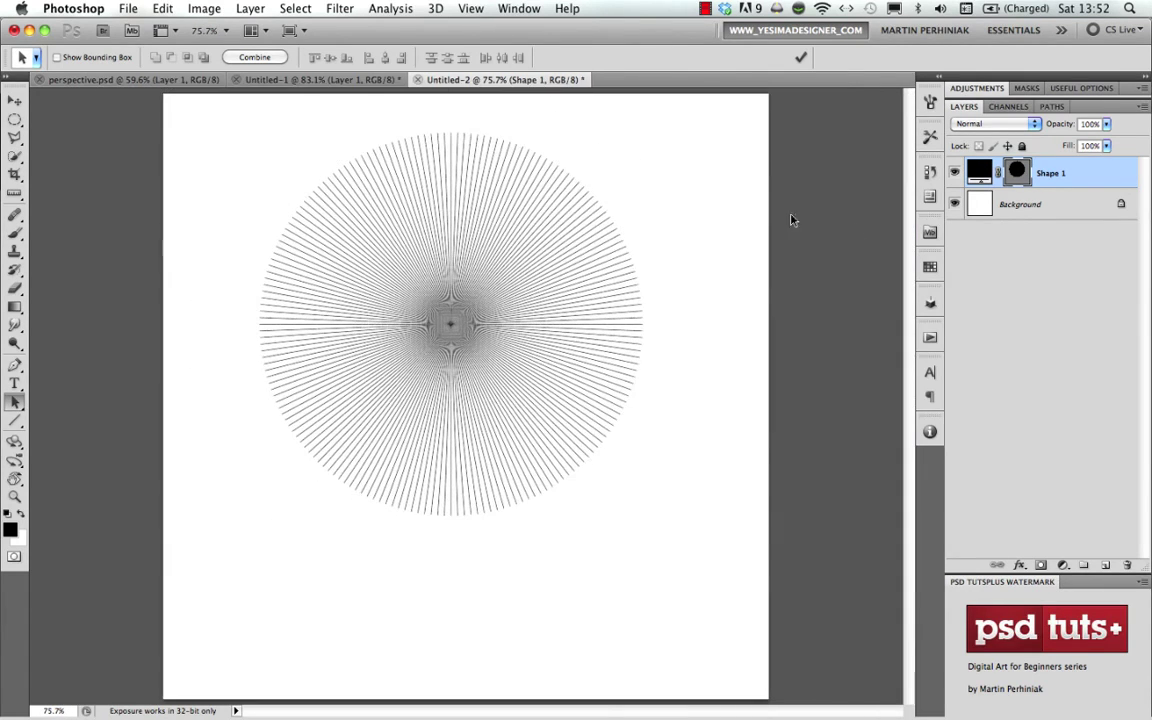